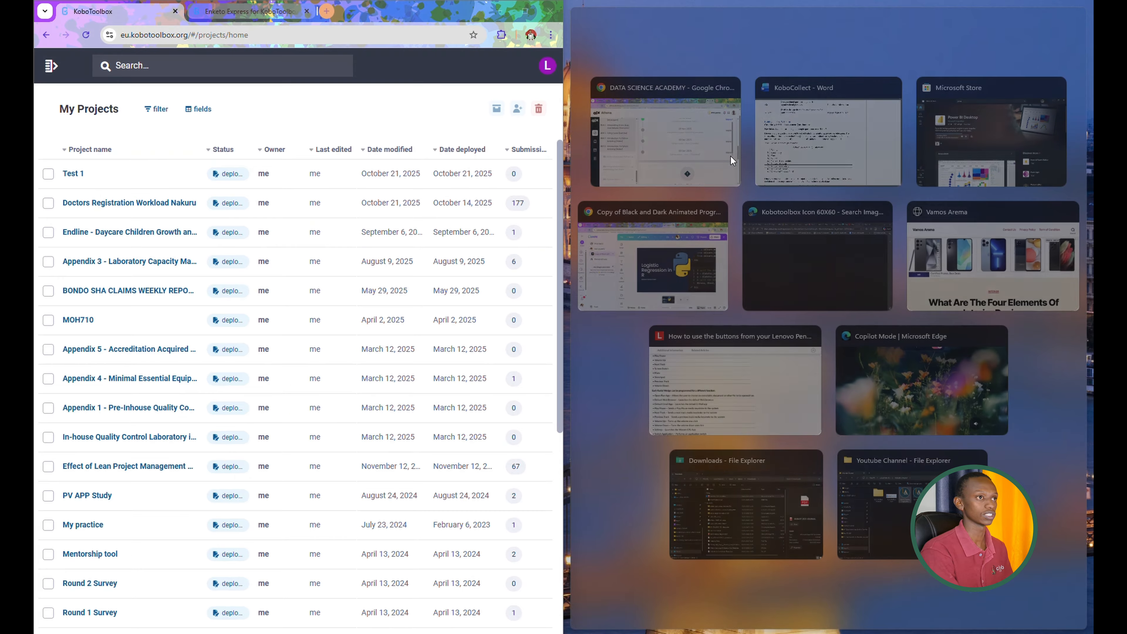
Step: Place the KoboCollect Word document beside a widened browser window and zoom the document out to 136% to show the questionnaire table
left_click(808, 145)
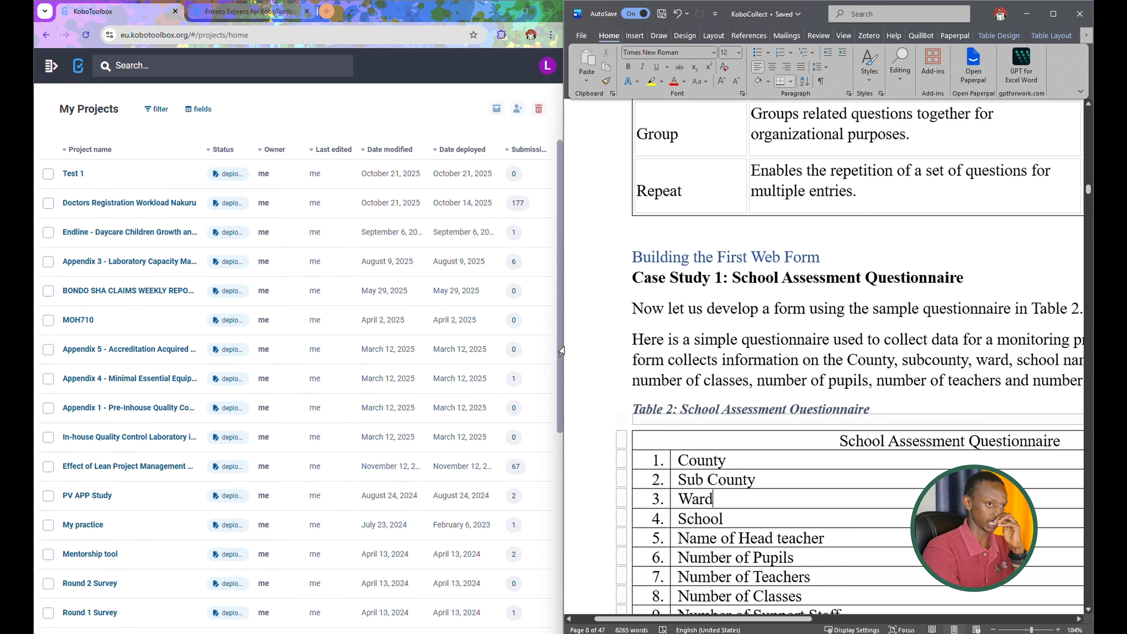
left_click_drag(561, 351, 619, 353)
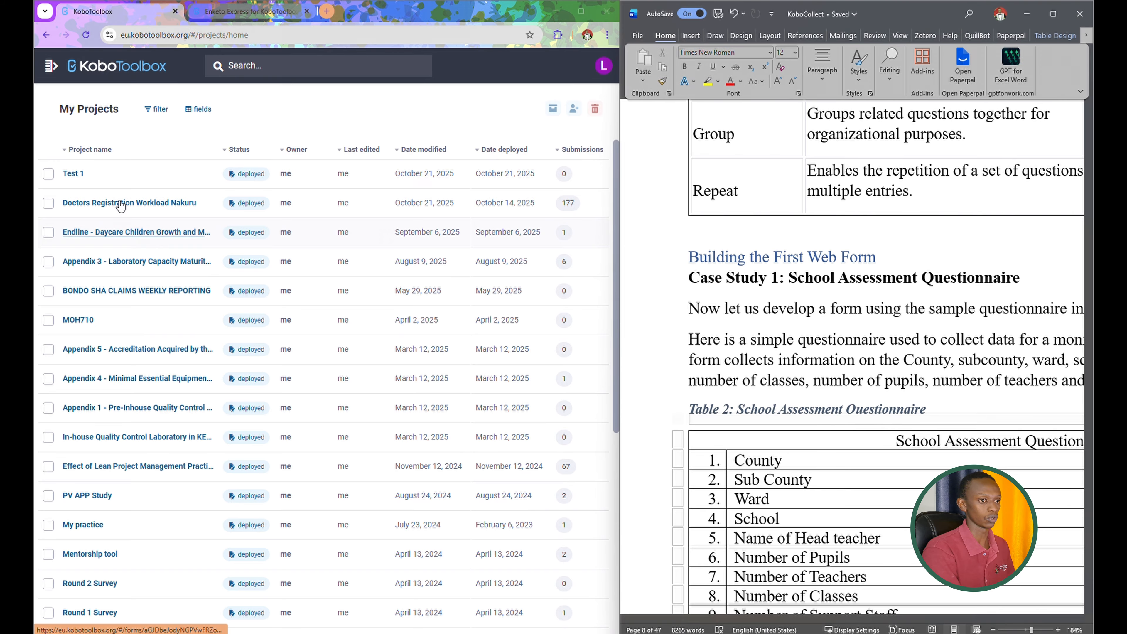
left_click(57, 63)
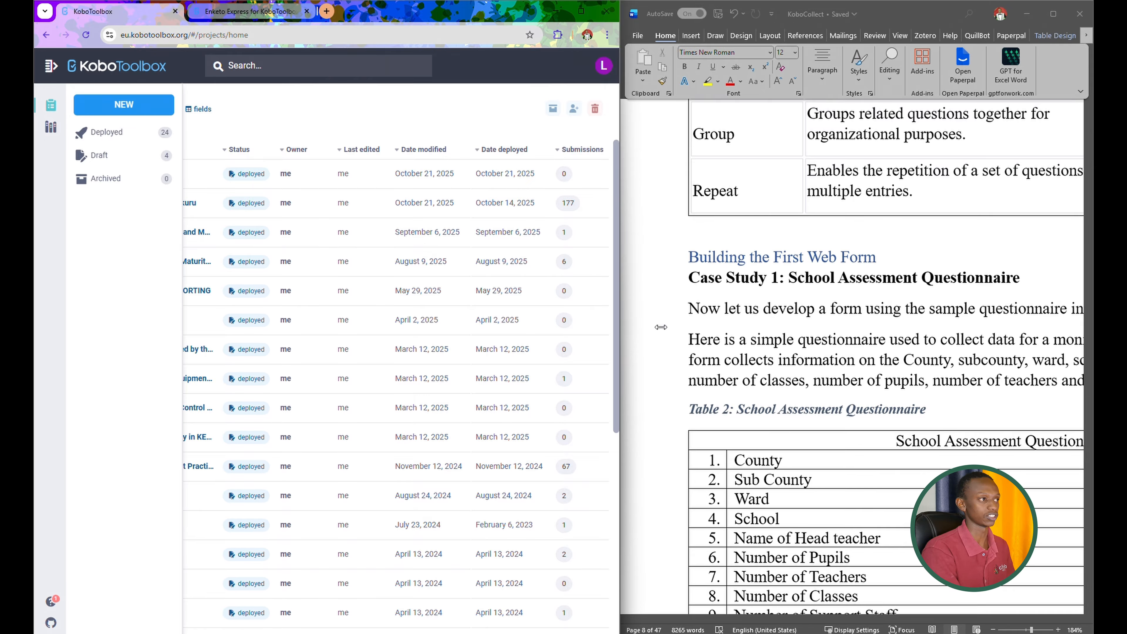
scroll(757, 390, "down", 5, "ctrl")
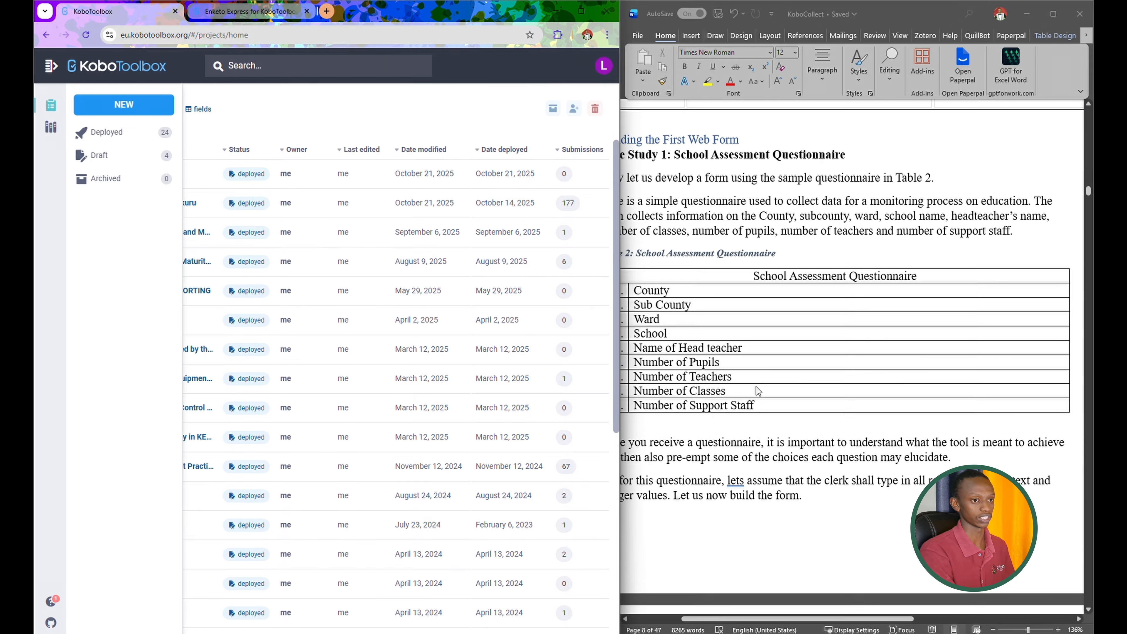
Step: Start a new project built from scratch and name it School Assessment Questionnaire
left_click(123, 105)
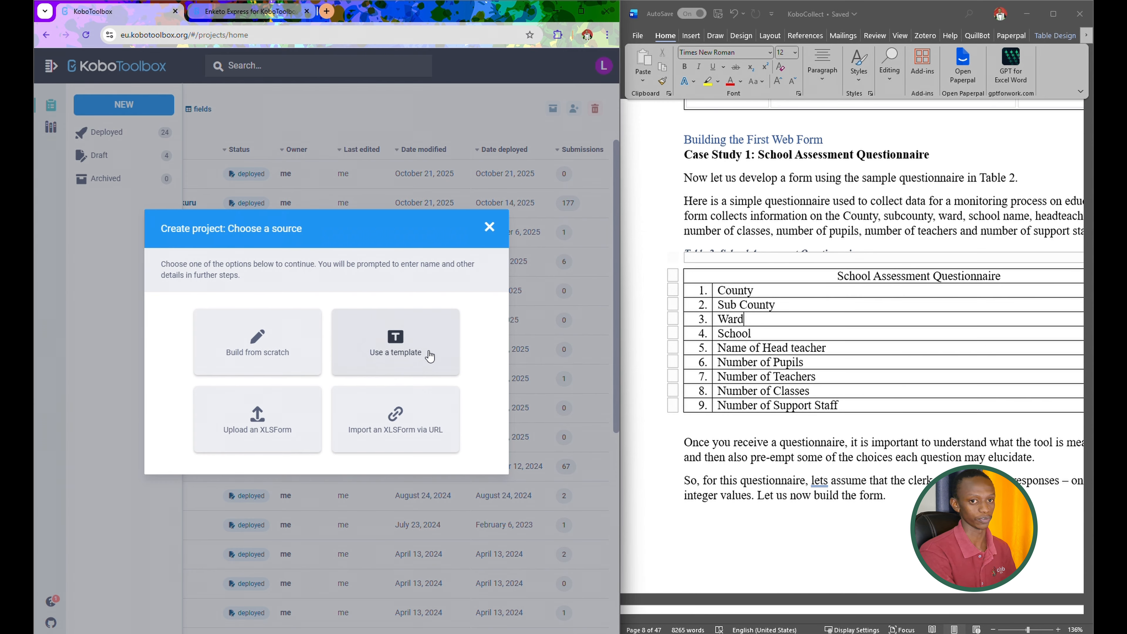
left_click(268, 369)
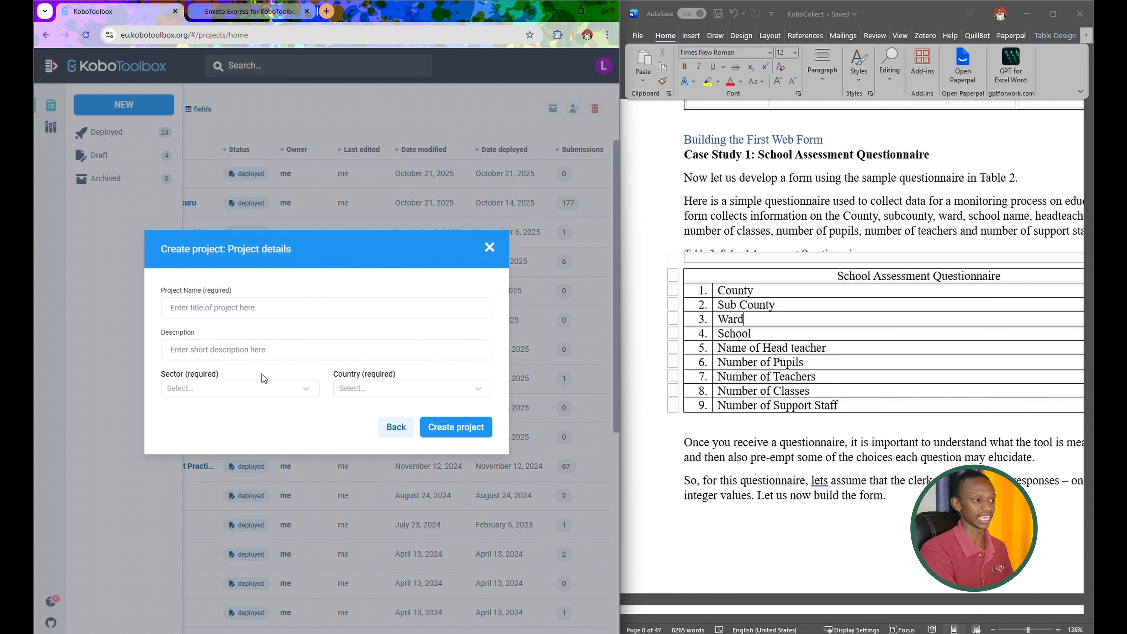
left_click(259, 308)
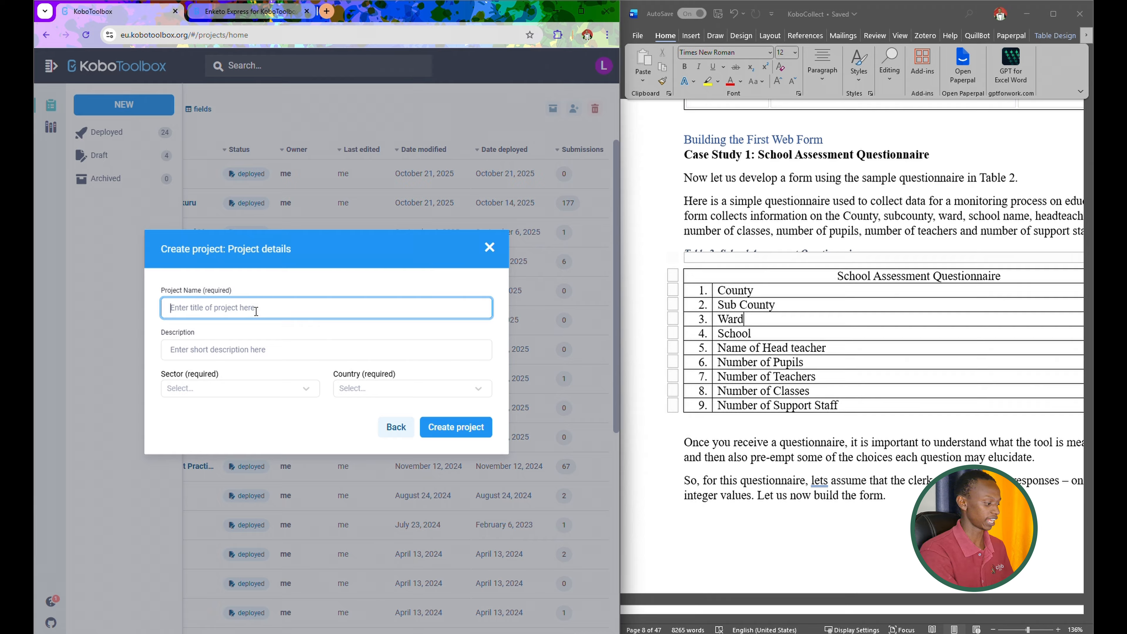
key("super+v")
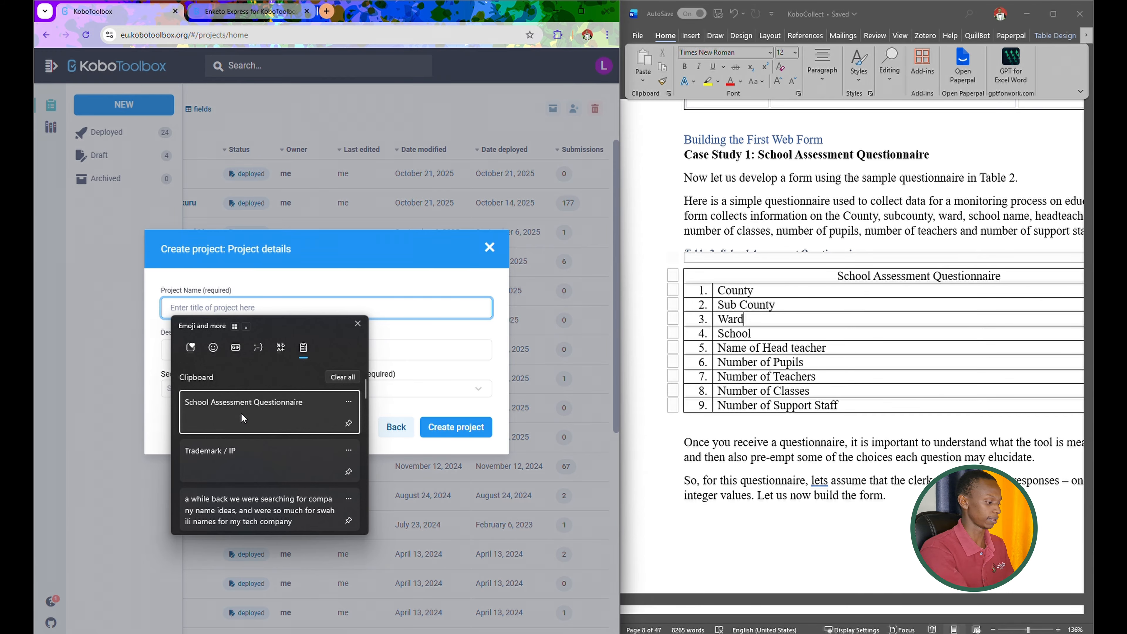
left_click(246, 412)
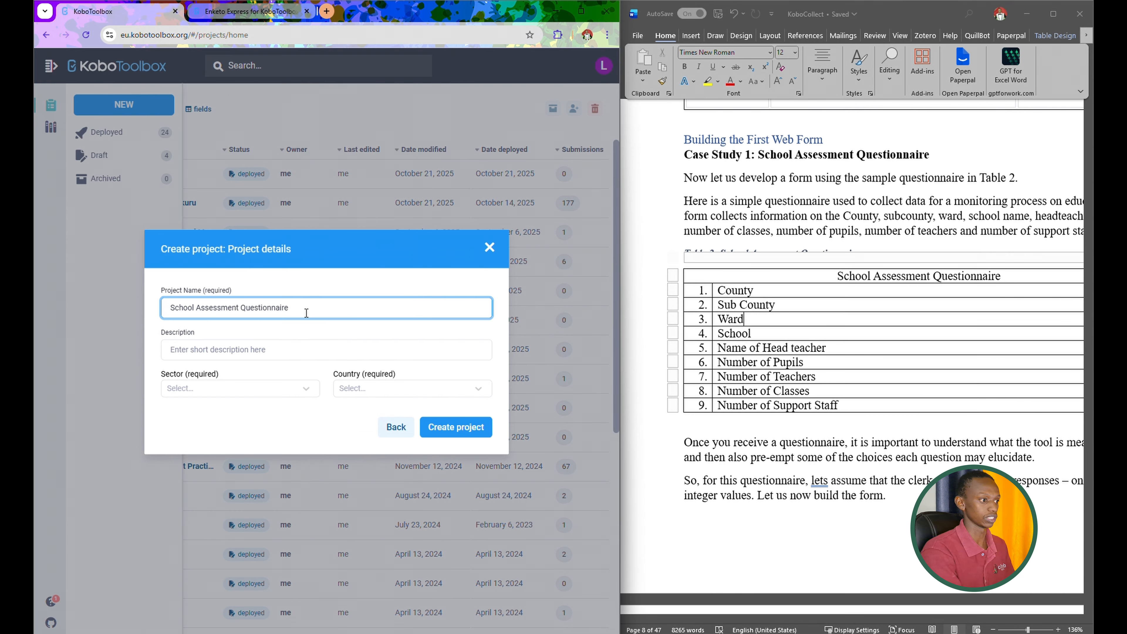
Step: Enter "School assessment monitoring" as the project description
left_click(251, 351)
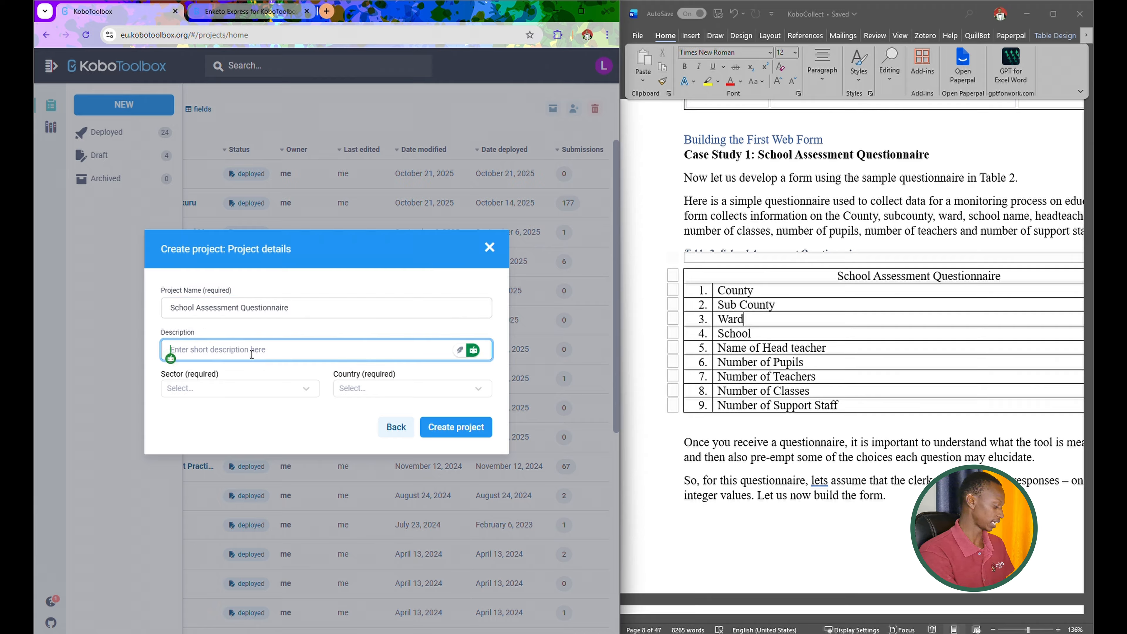
type("School assessment")
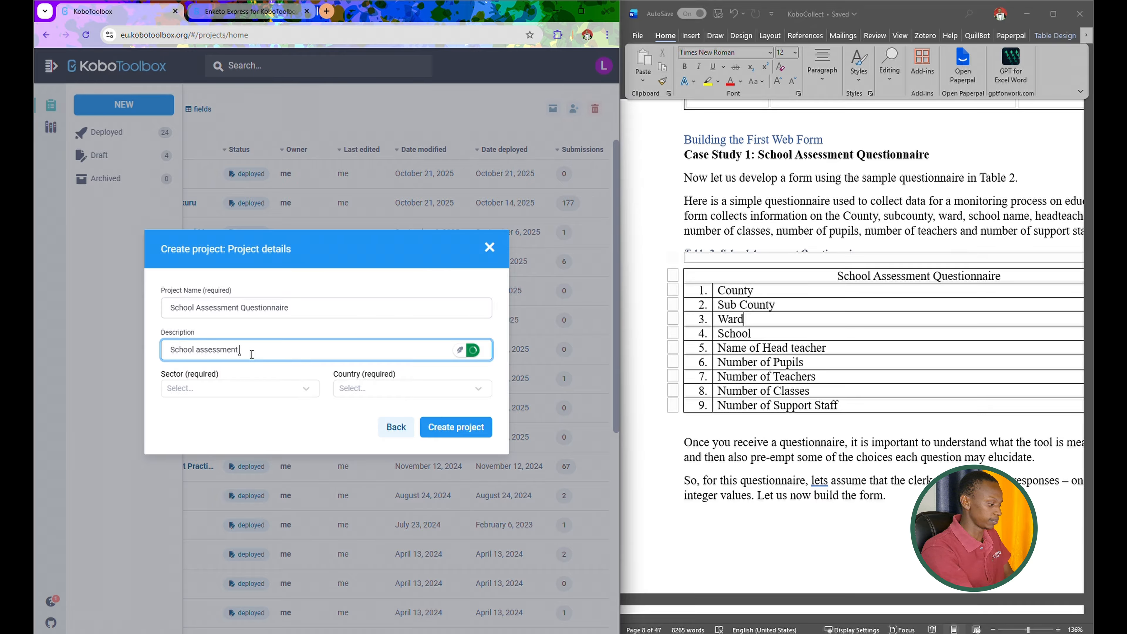
type(" moni")
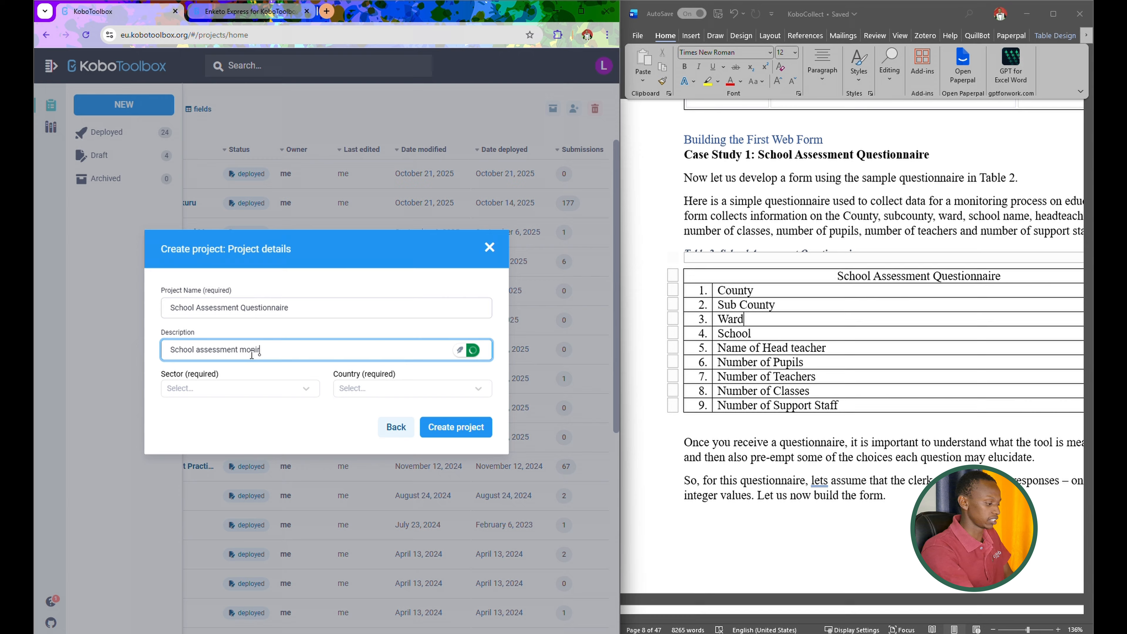
key("BackSpace")
type("toring")
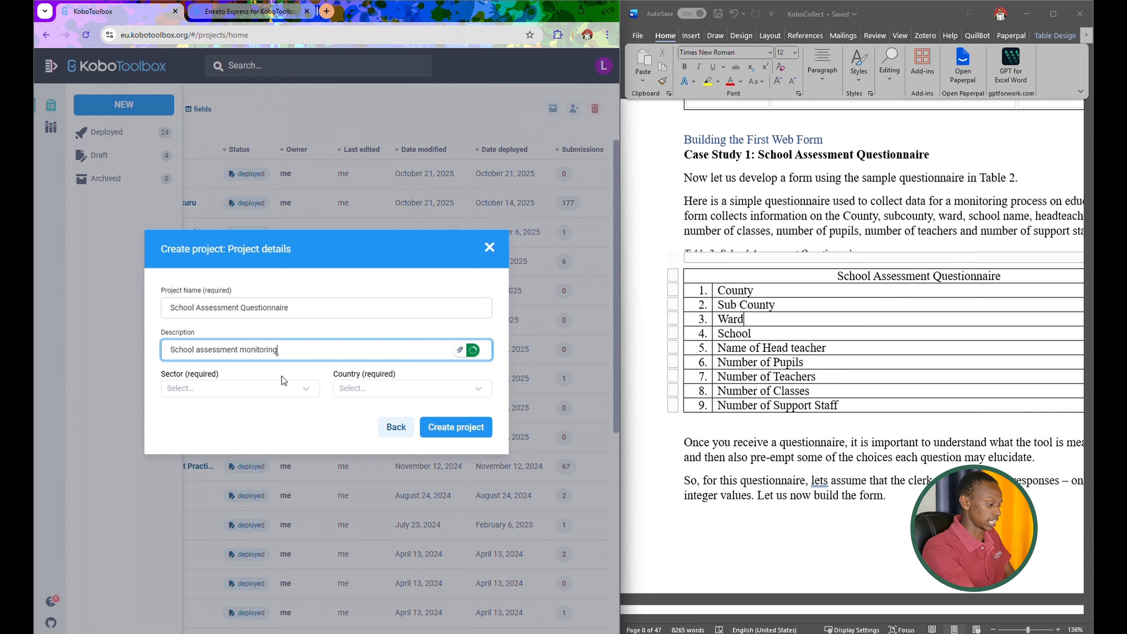
Step: Set the sector to Educational Services / Higher Education and the country to Kenya, and create the project
left_click(273, 392)
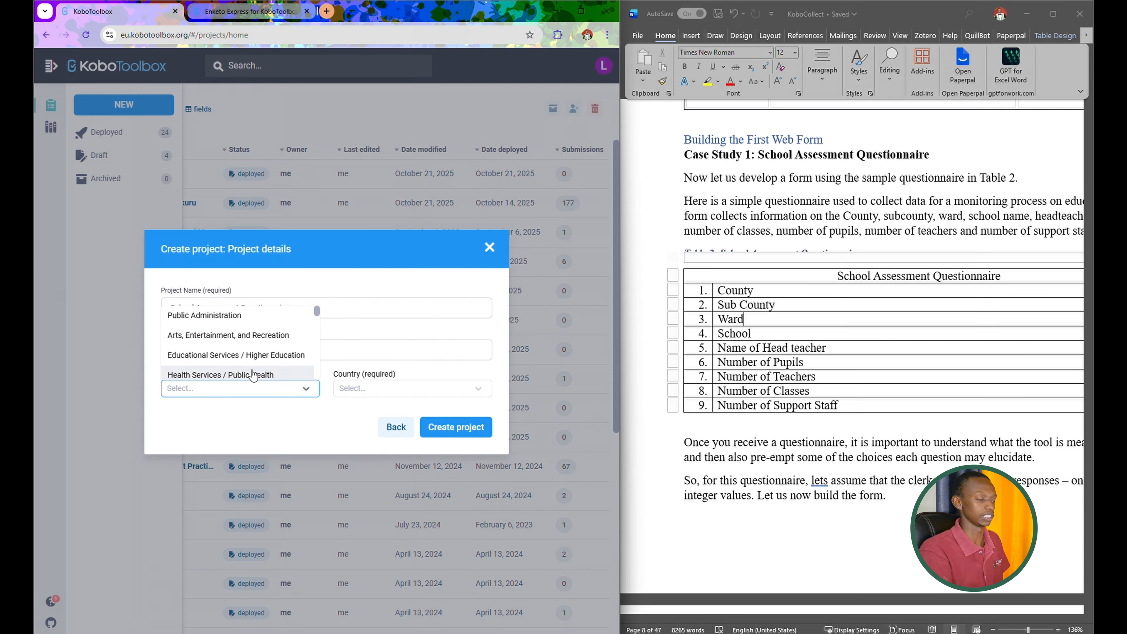
left_click(263, 359)
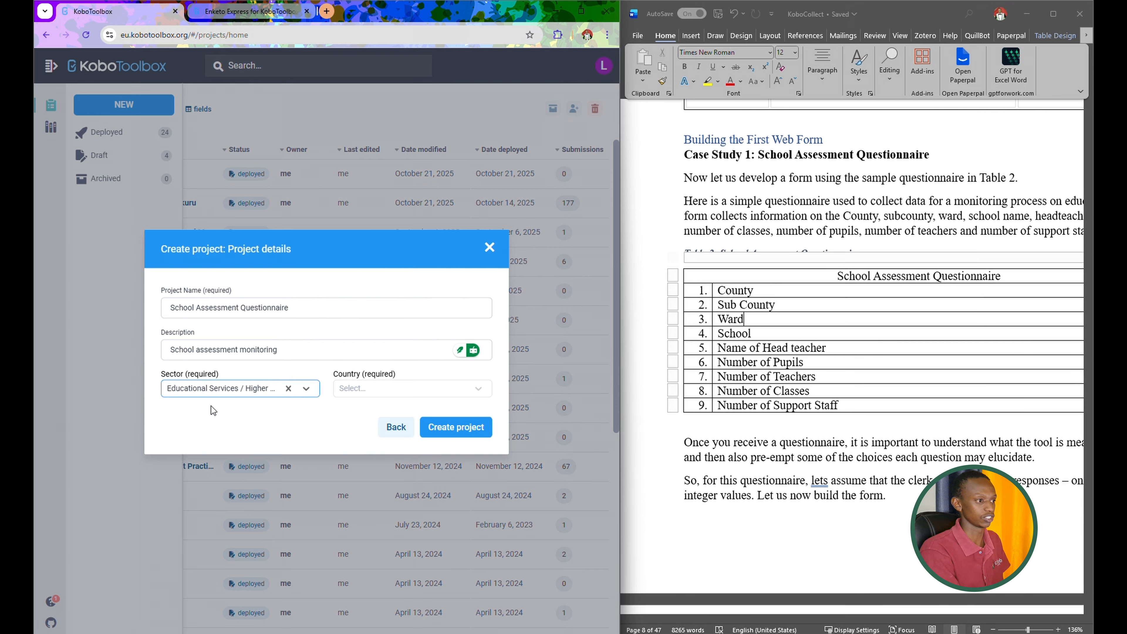
left_click(384, 393)
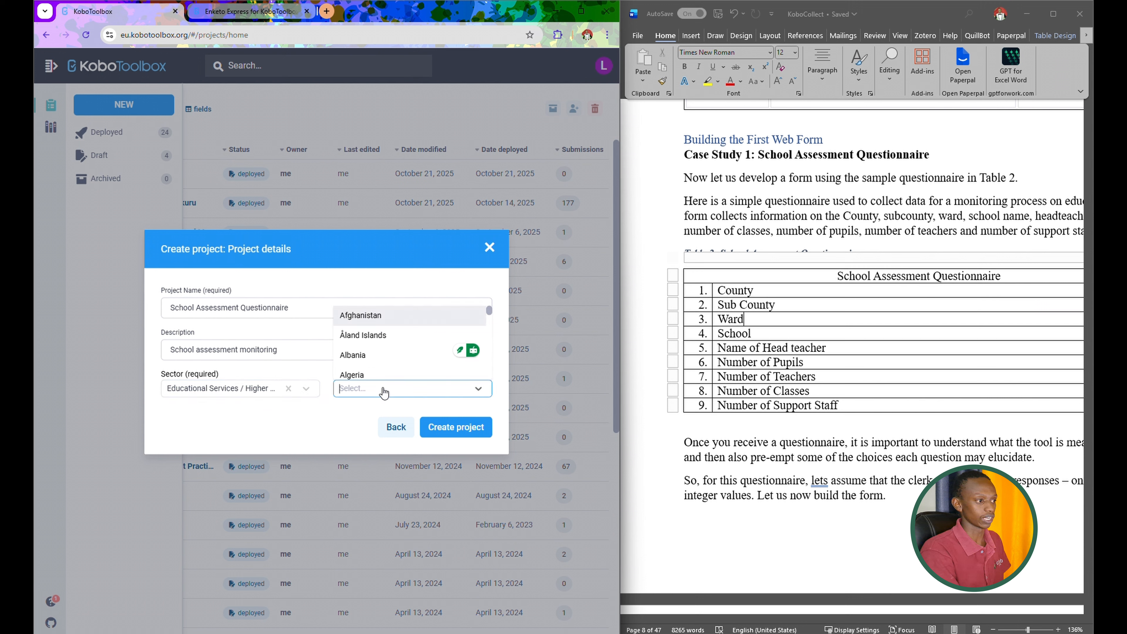
type("Kenya")
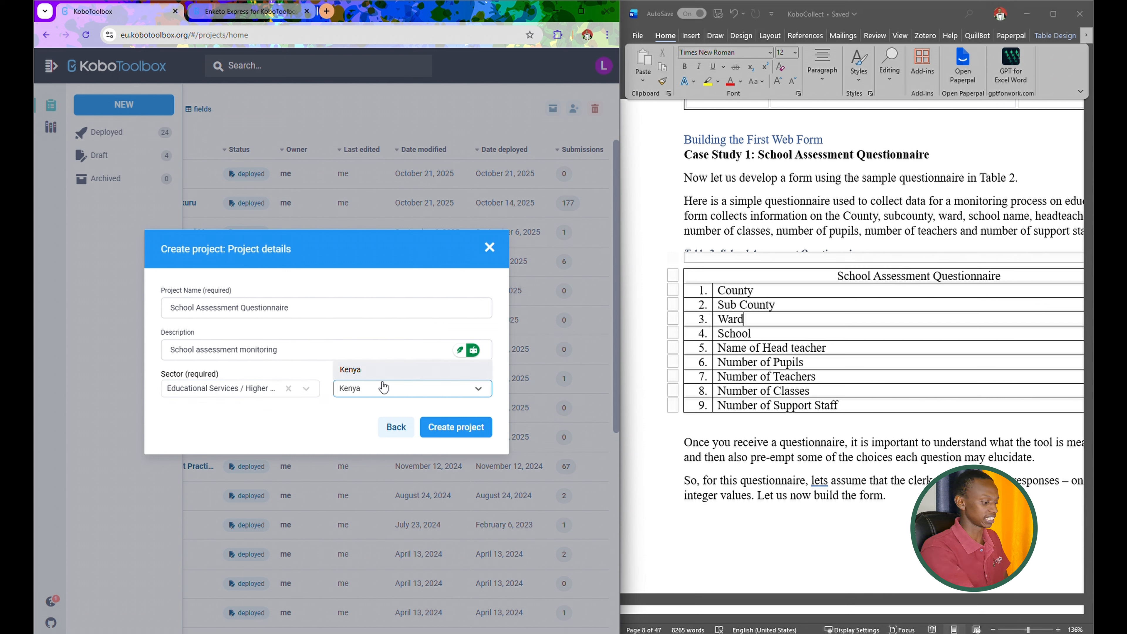
left_click(365, 371)
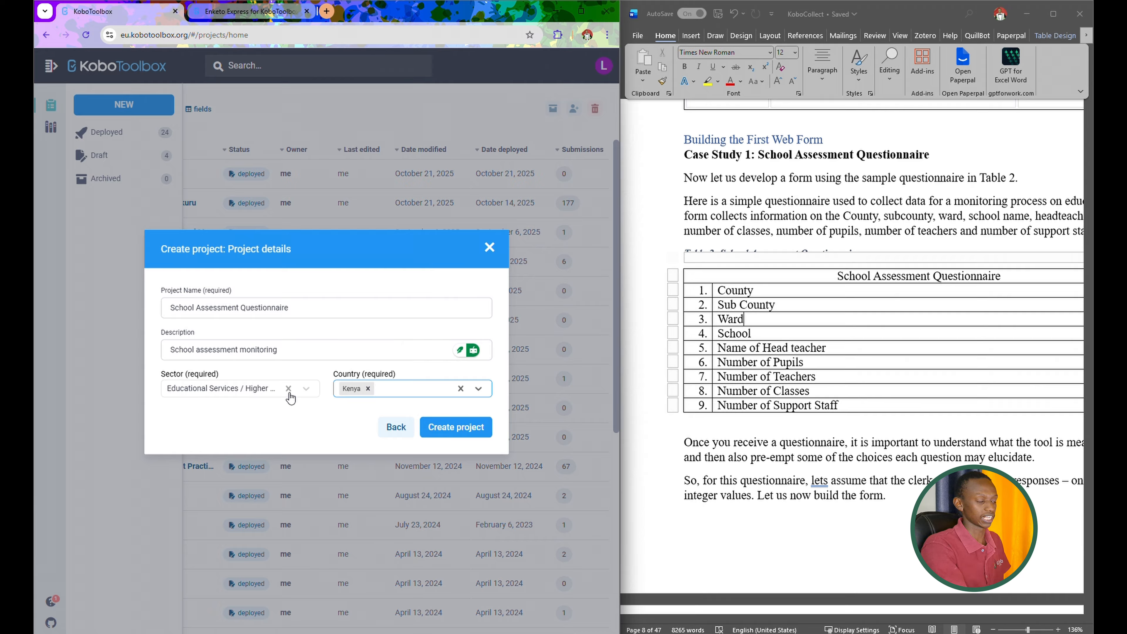
left_click(448, 427)
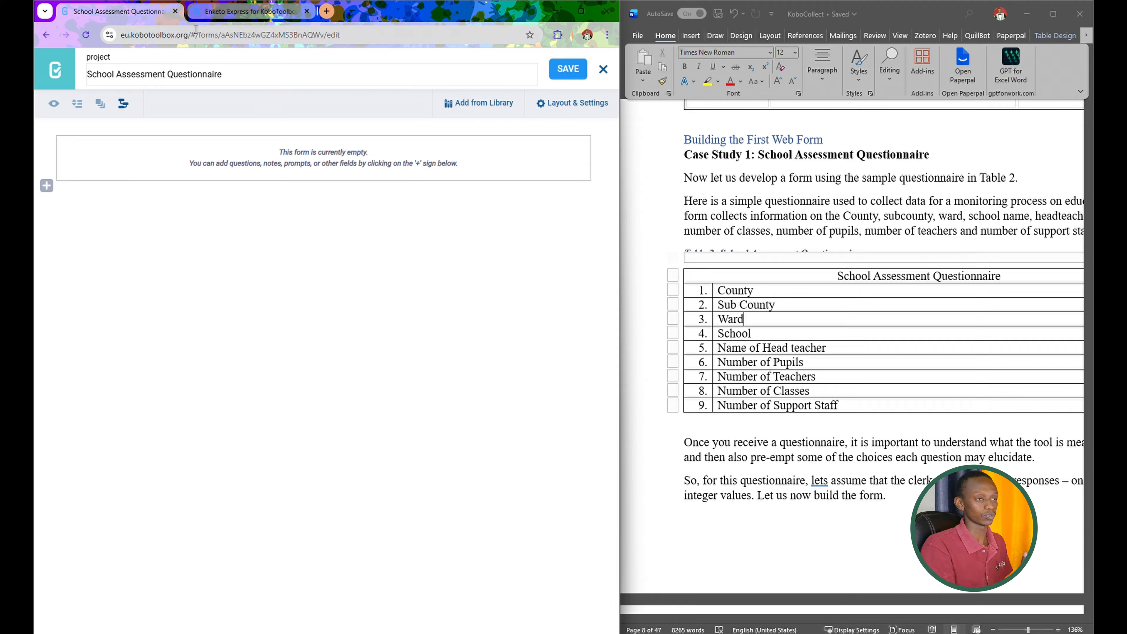
Step: Examine the form's title and its form style, metadata and background audio settings, and return to the empty form in the editor
left_click(244, 71)
left_click_drag(224, 71, 105, 64)
left_click(269, 71)
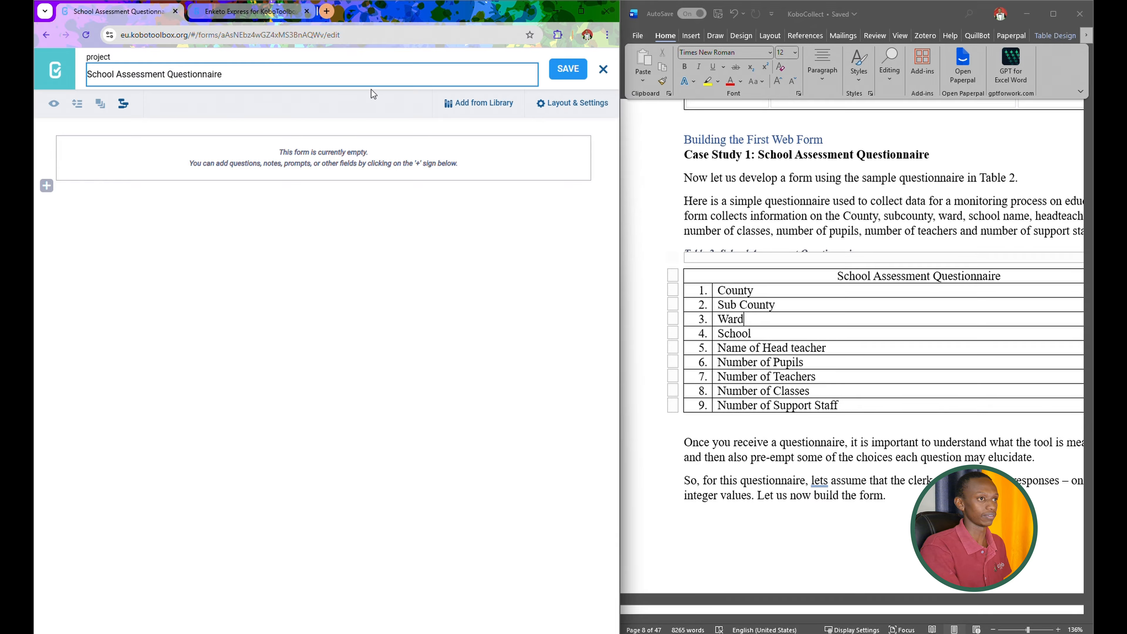
left_click(570, 105)
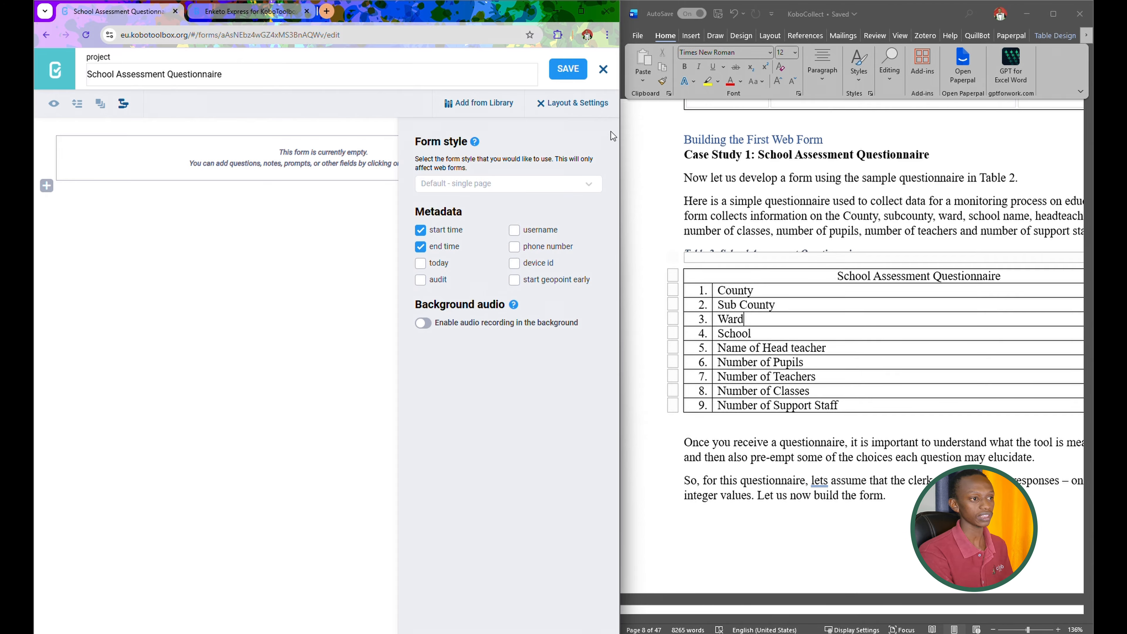
left_click(603, 69)
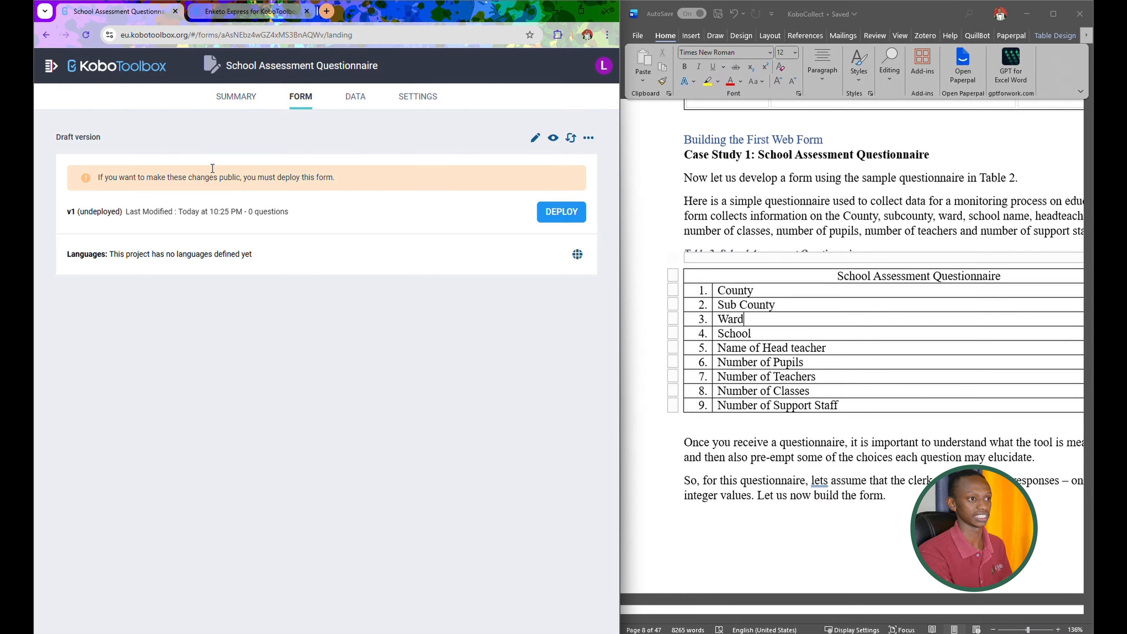
left_click(537, 138)
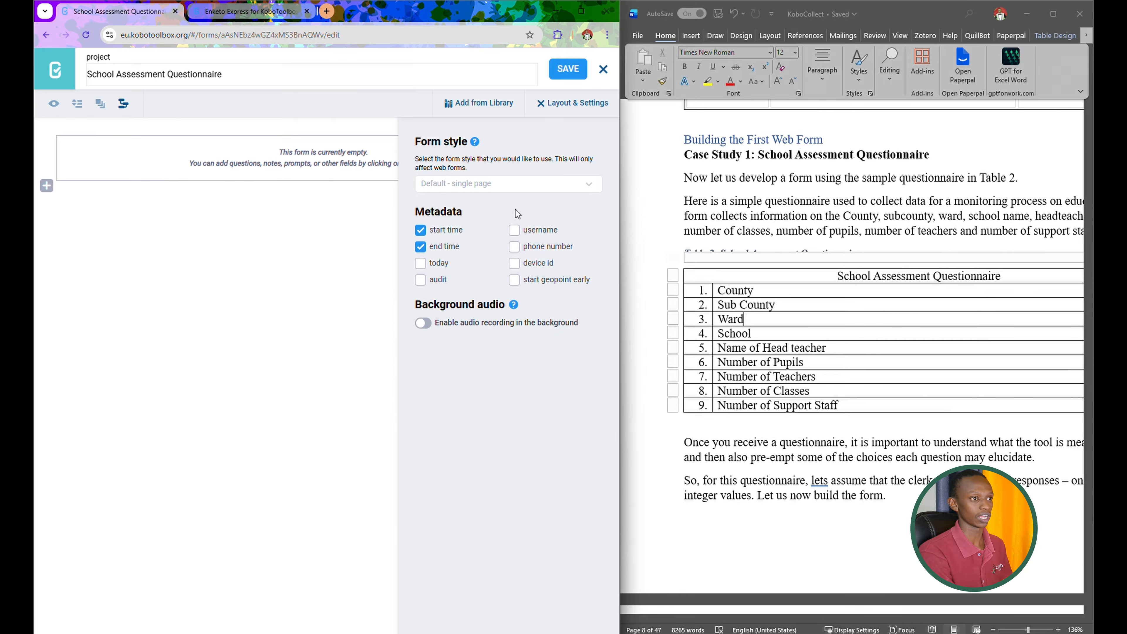
left_click(581, 104)
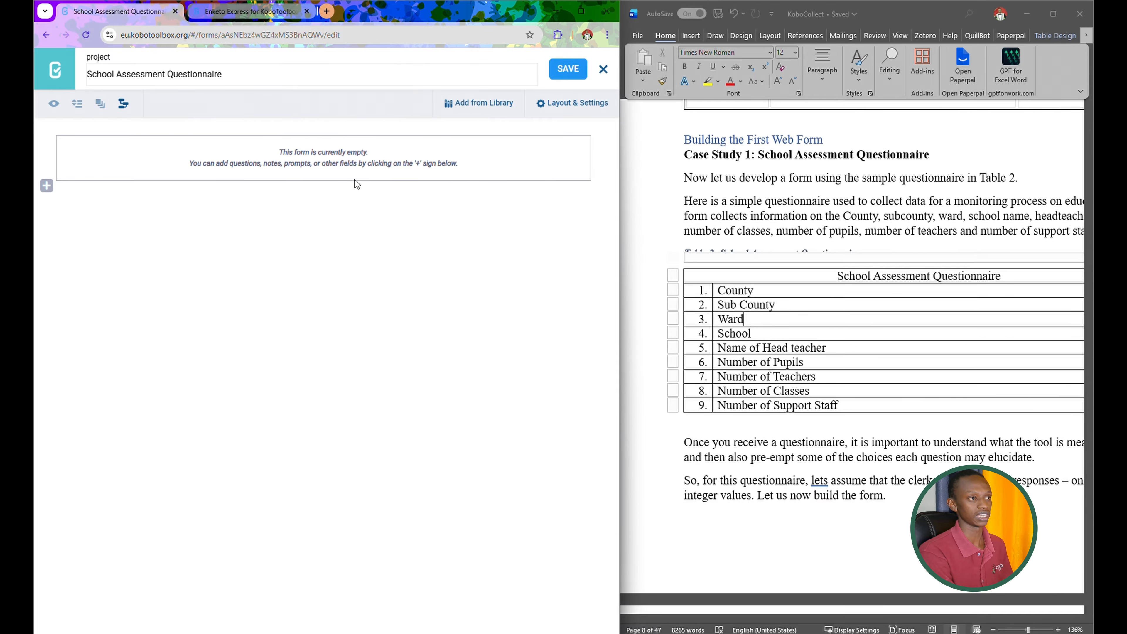
Step: Add the questionnaire's first question, County, as a Select One question
left_click(46, 186)
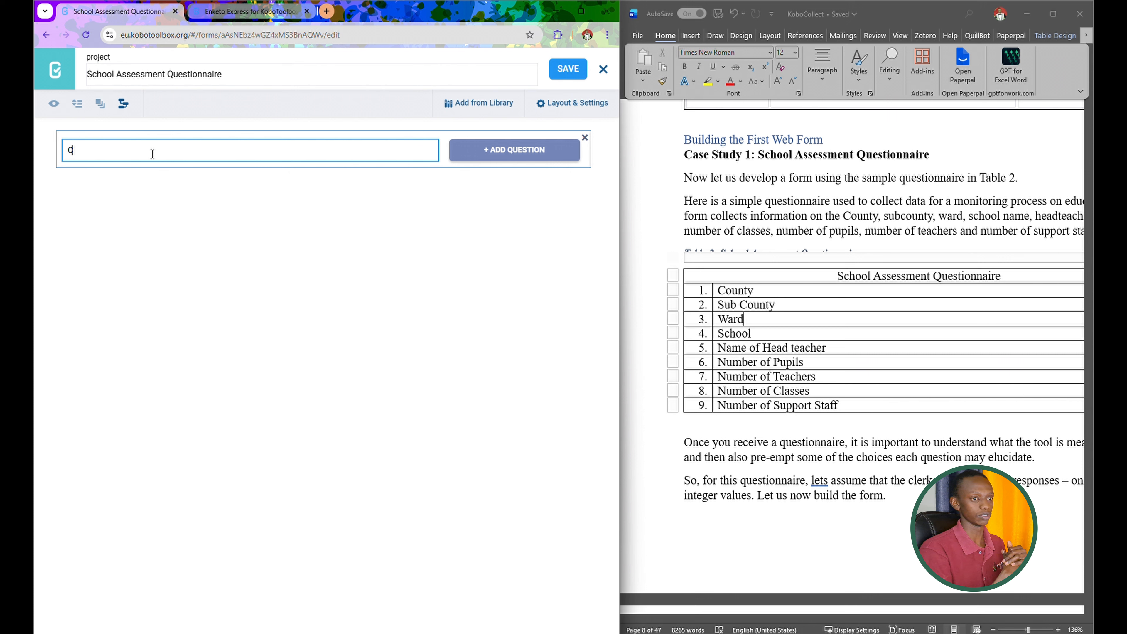
type("County")
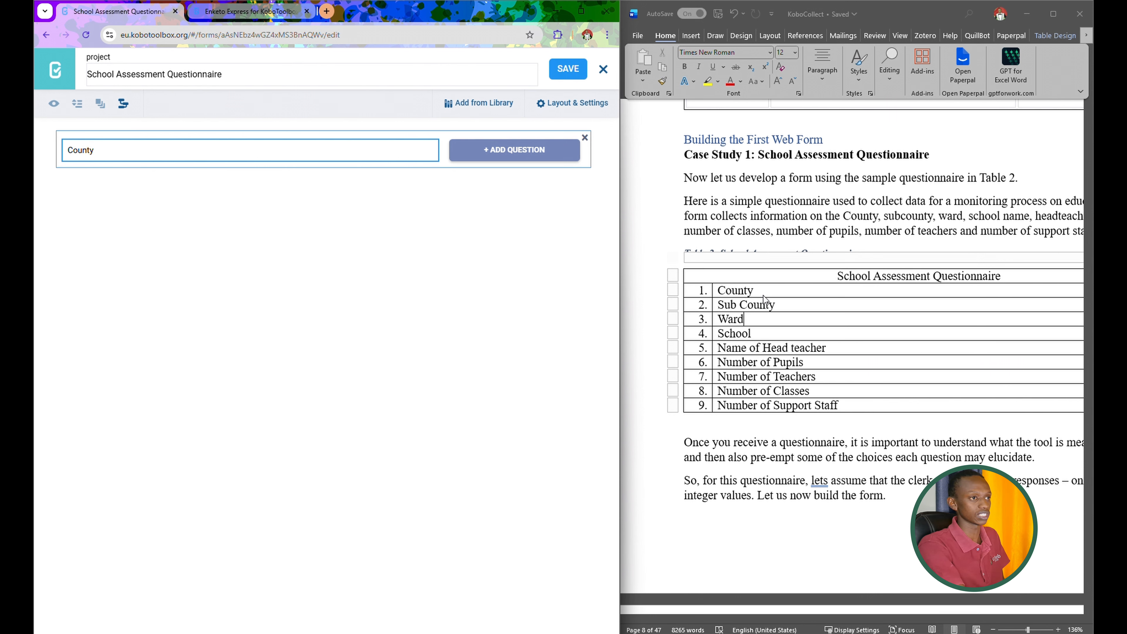
left_click(756, 291)
left_click(666, 289)
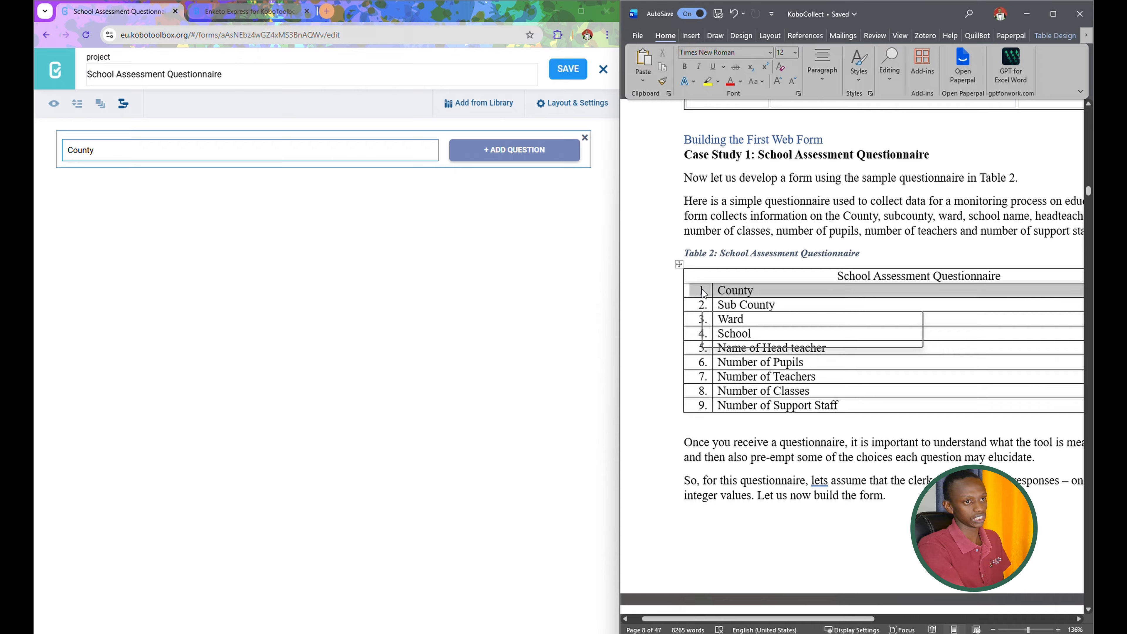
left_click(514, 149)
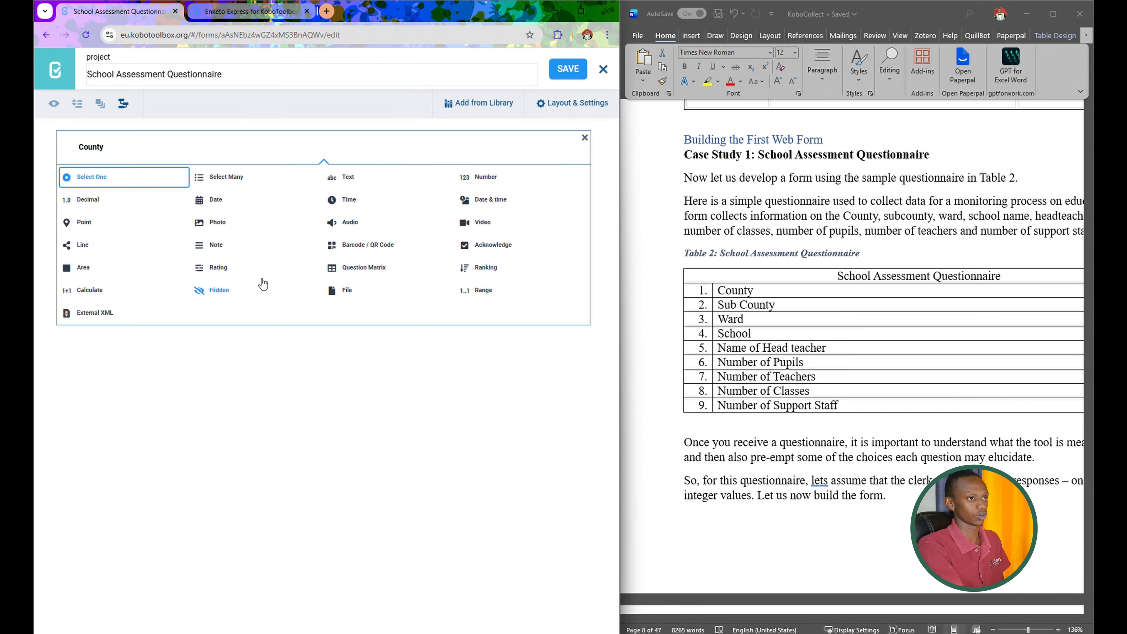
left_click(144, 181)
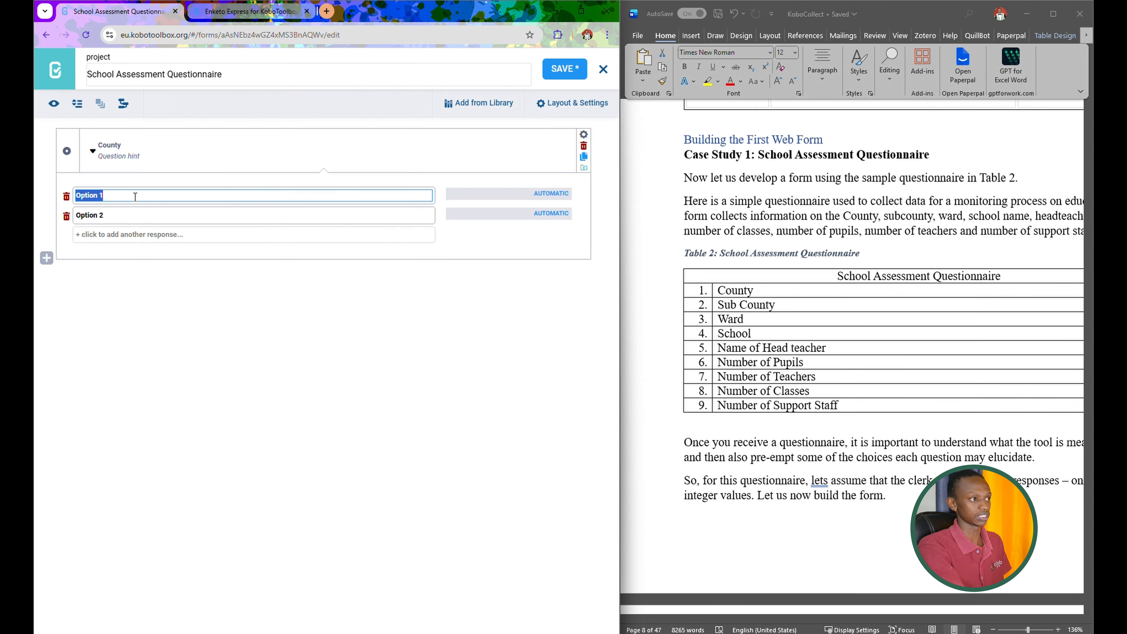
Step: Set the County question's two response options to Siaya and Uasin Gishu
type("Siaya")
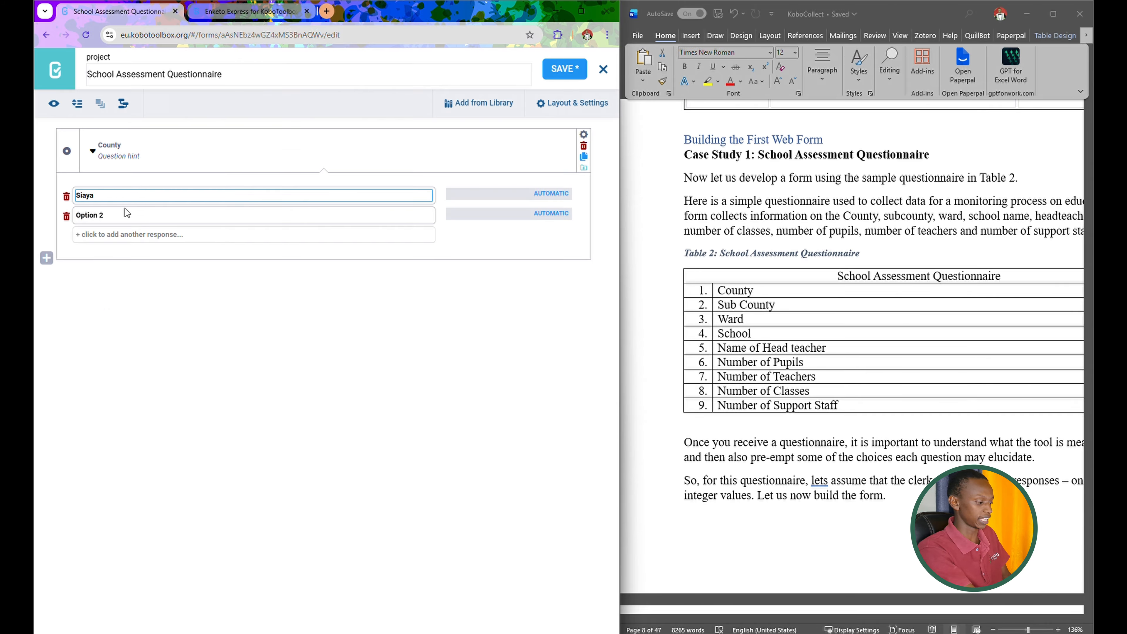
left_click(118, 215)
key("BackSpace")
key("BackSpace")
key("BackSpace")
key("BackSpace")
type("Uasin")
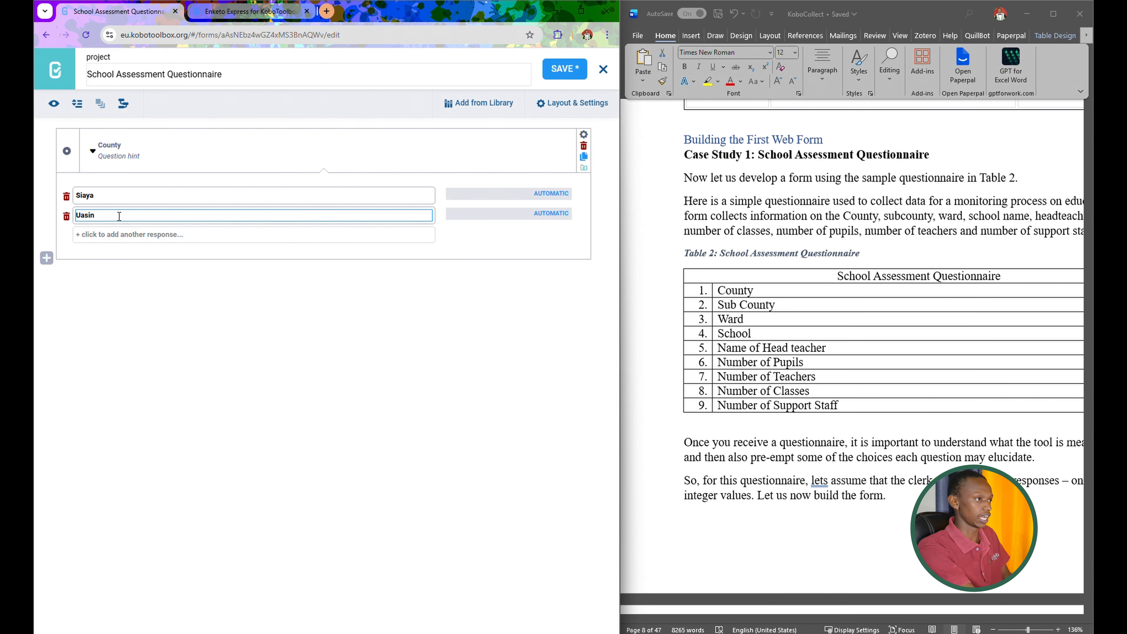
type(" Gishu")
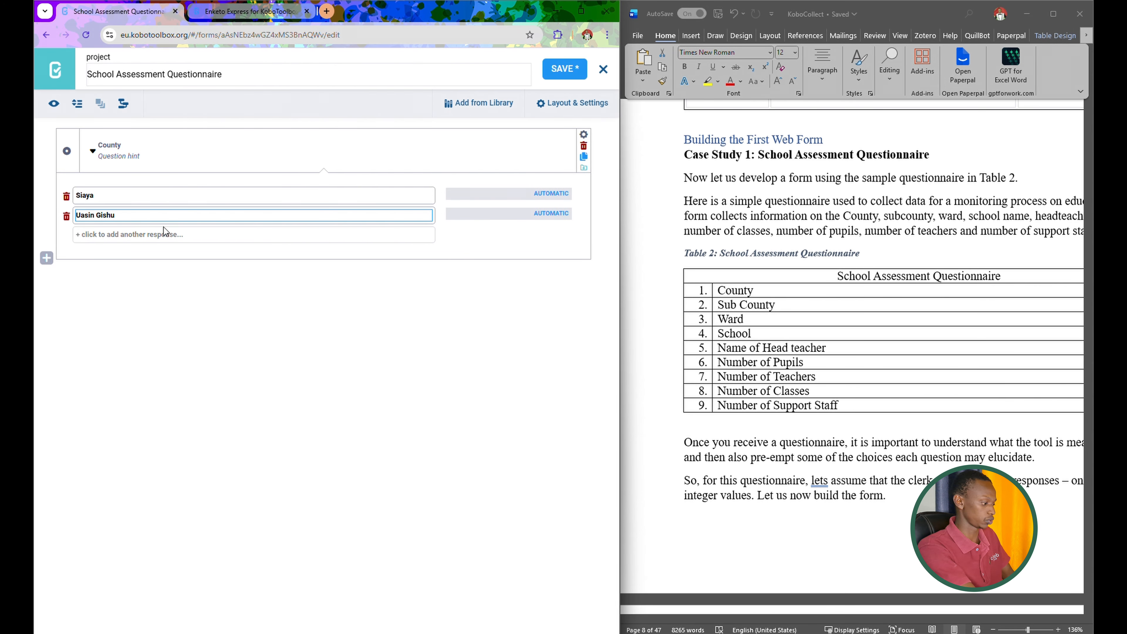
left_click(247, 263)
Step: Add a Text question named Subcounty below the County question
left_click(47, 258)
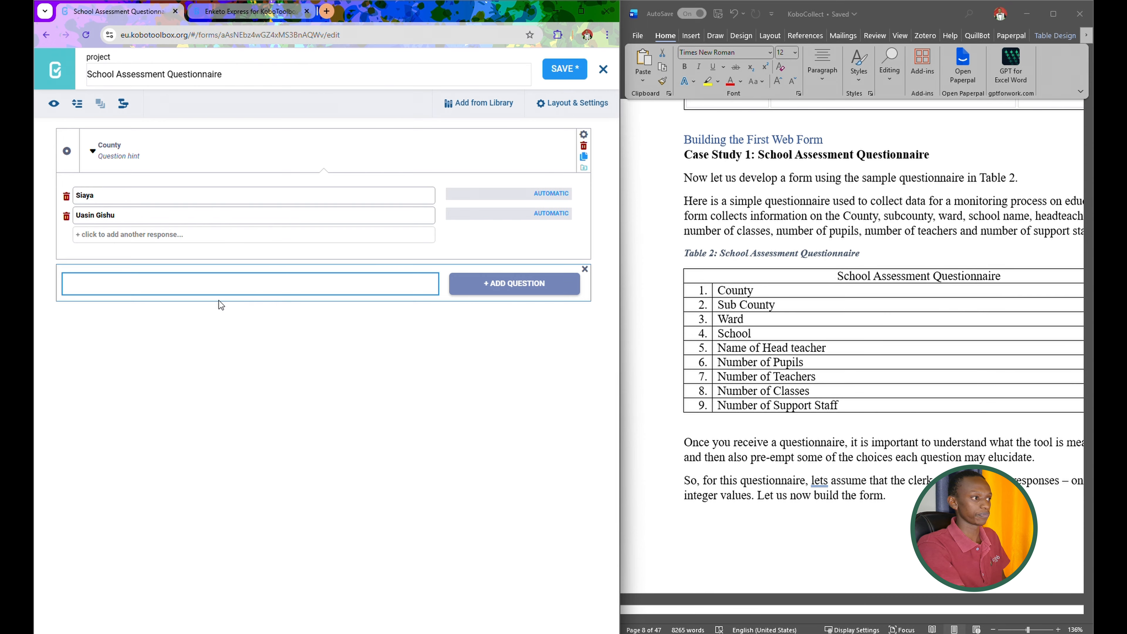
type("Su")
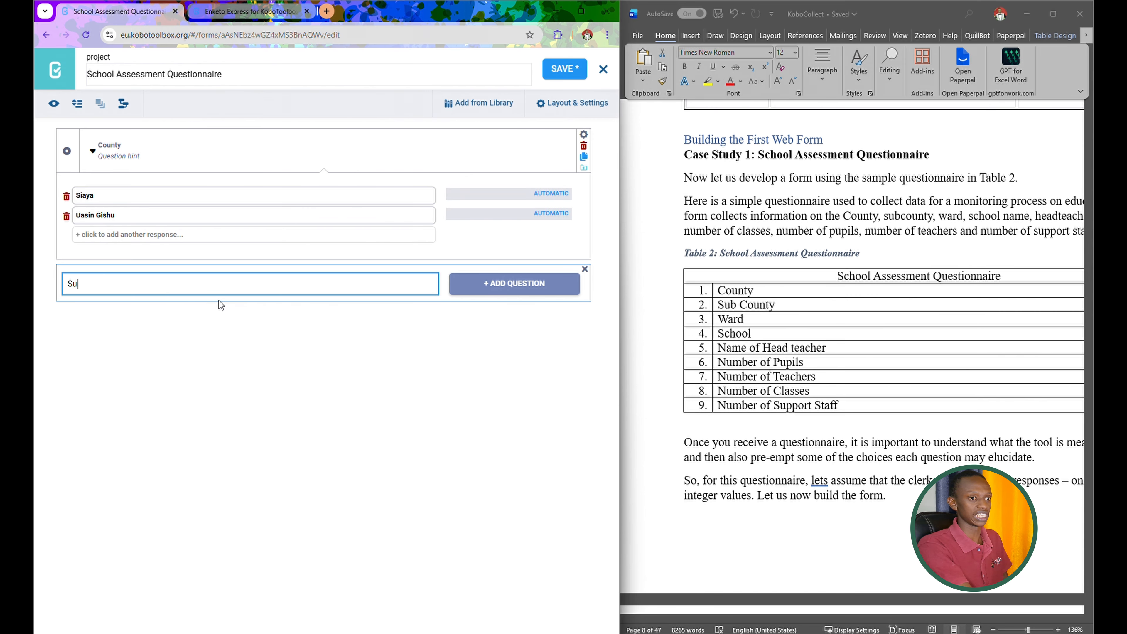
type("bcou")
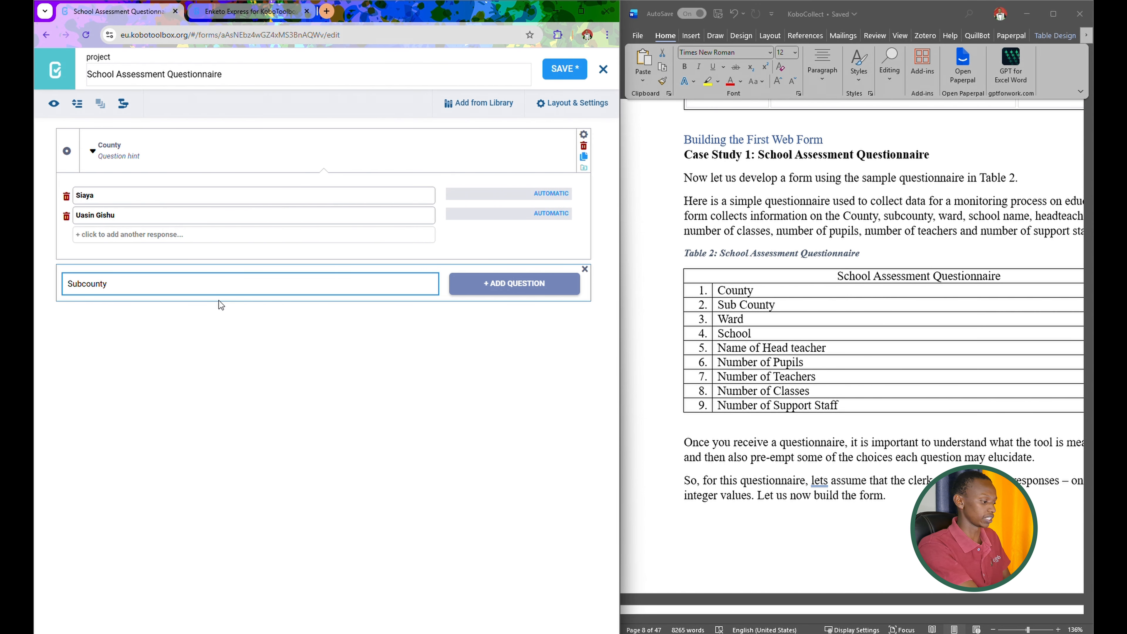
type("nty")
left_click(480, 293)
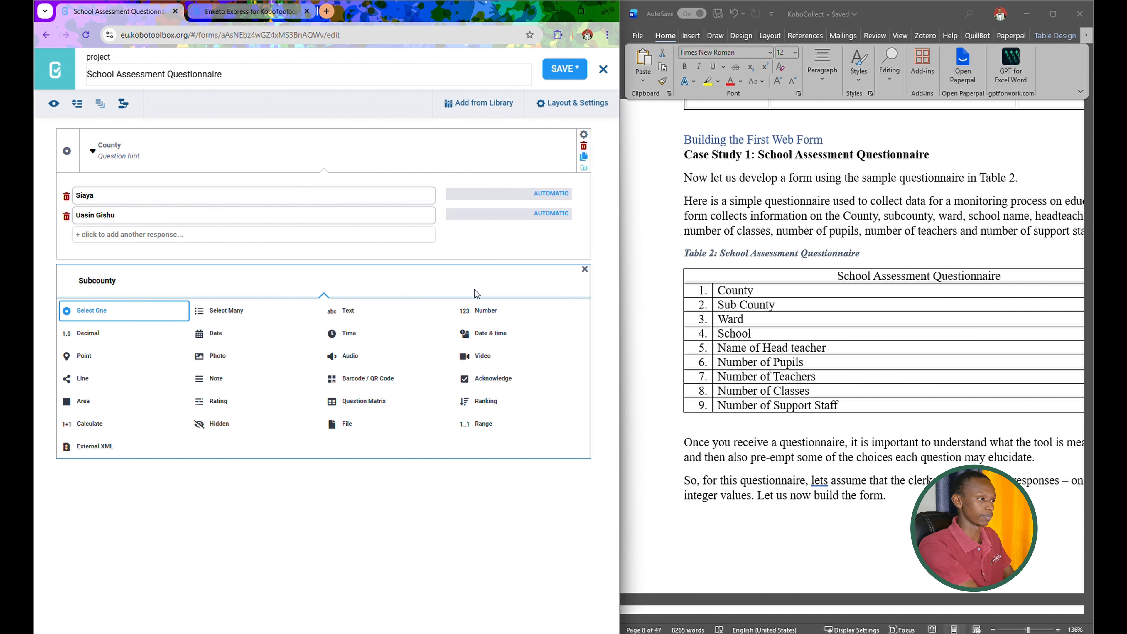
left_click(348, 311)
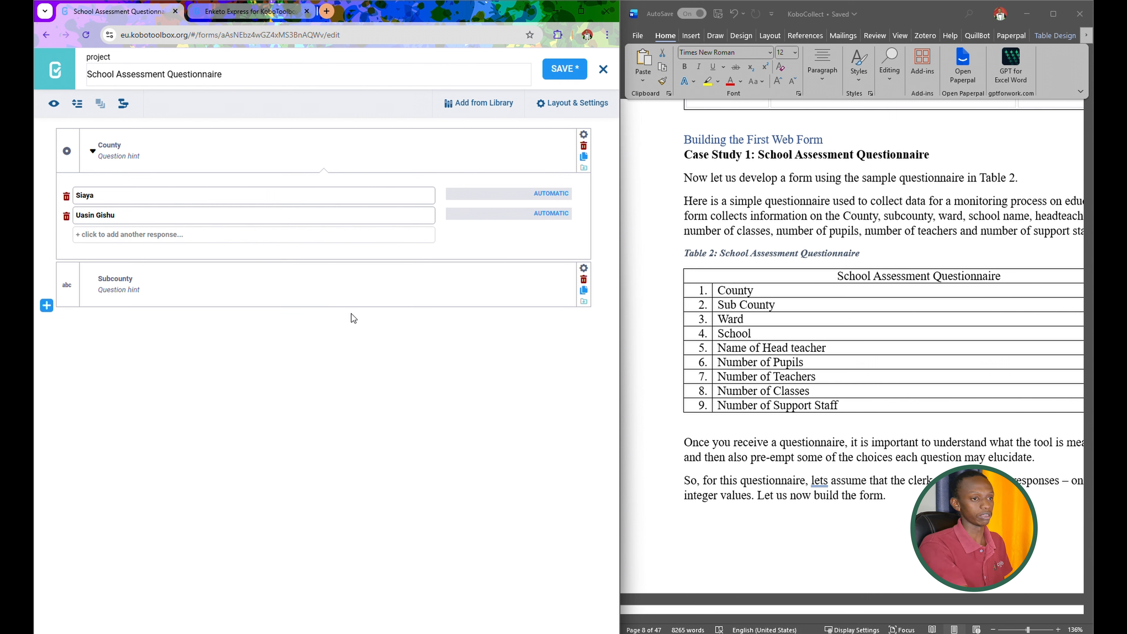
Step: Add two Text questions, Ward and School, below the Subcounty question
left_click(50, 307)
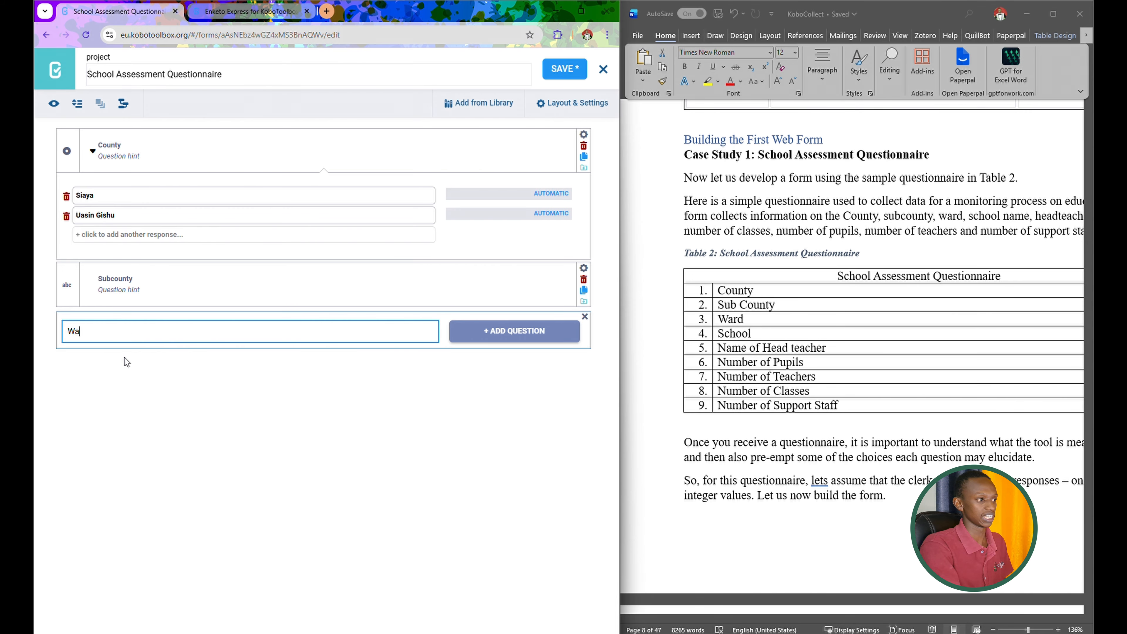
left_click(487, 330)
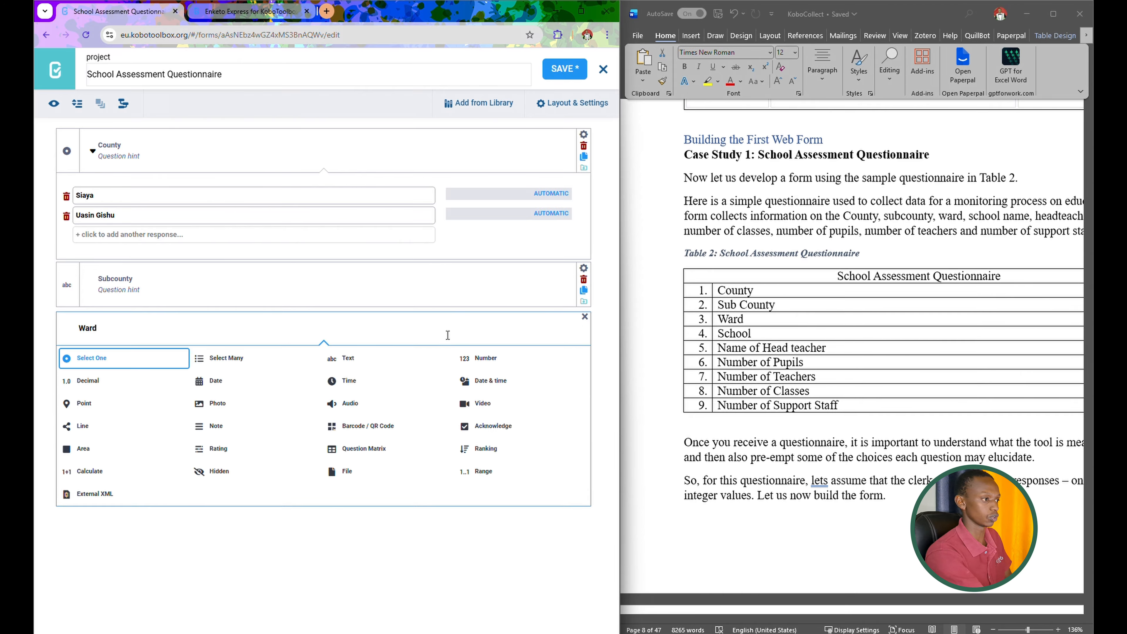
left_click(366, 359)
left_click(48, 354)
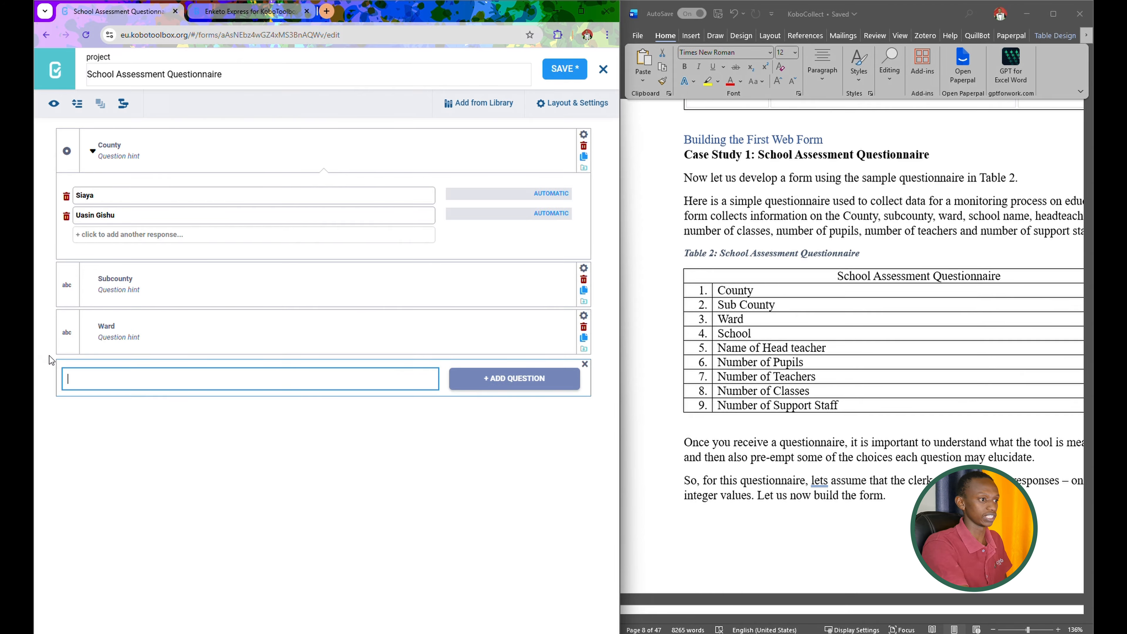
type("School")
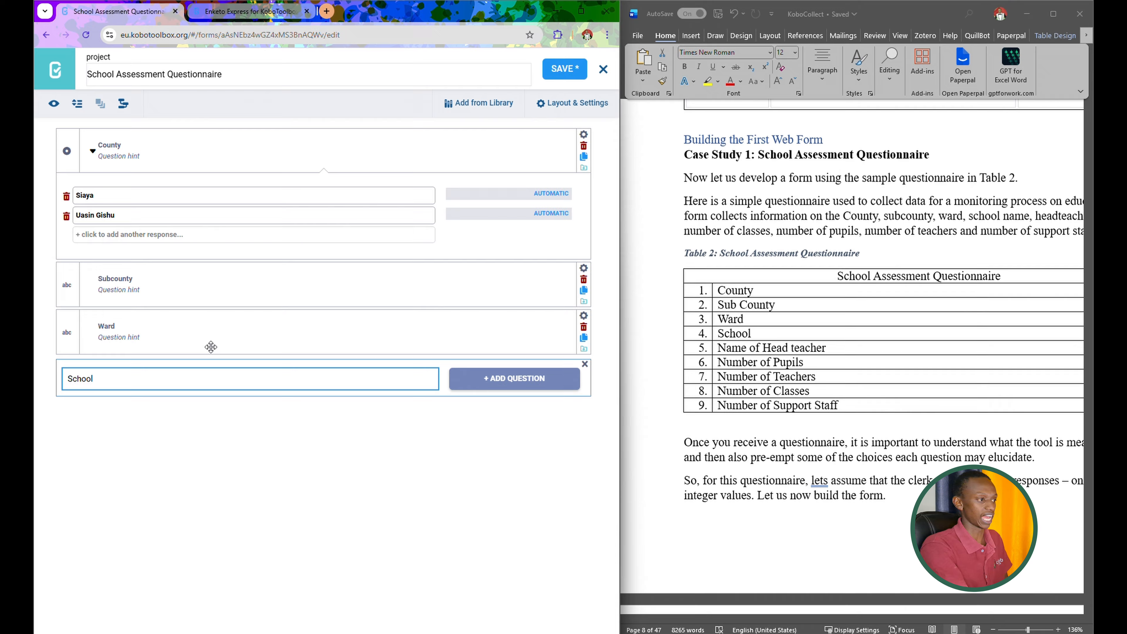
left_click(506, 383)
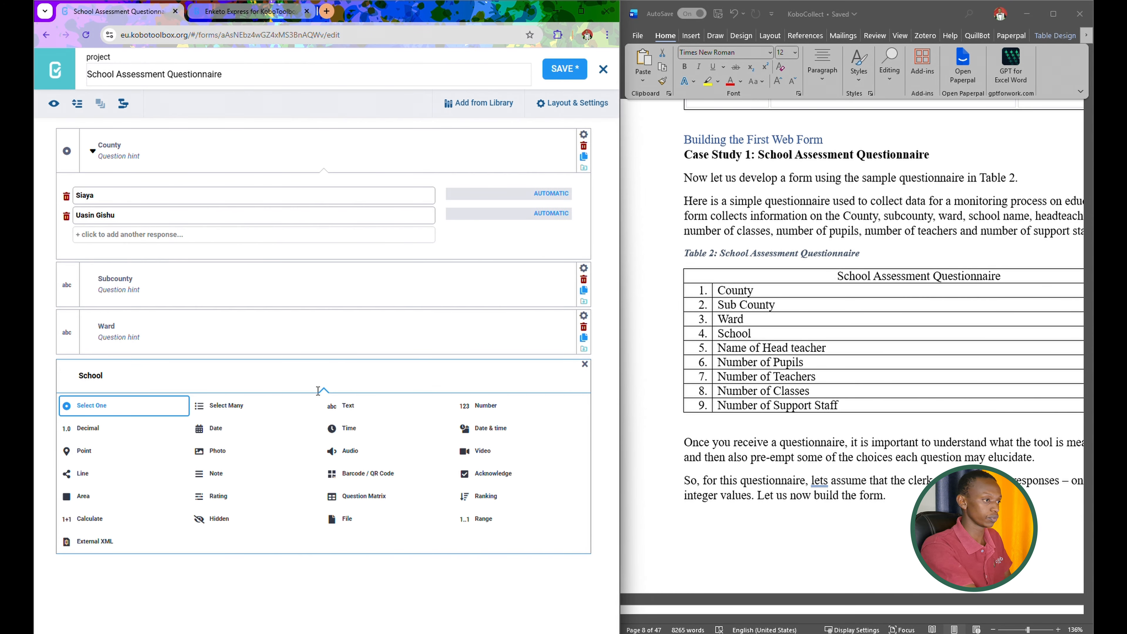
left_click(348, 405)
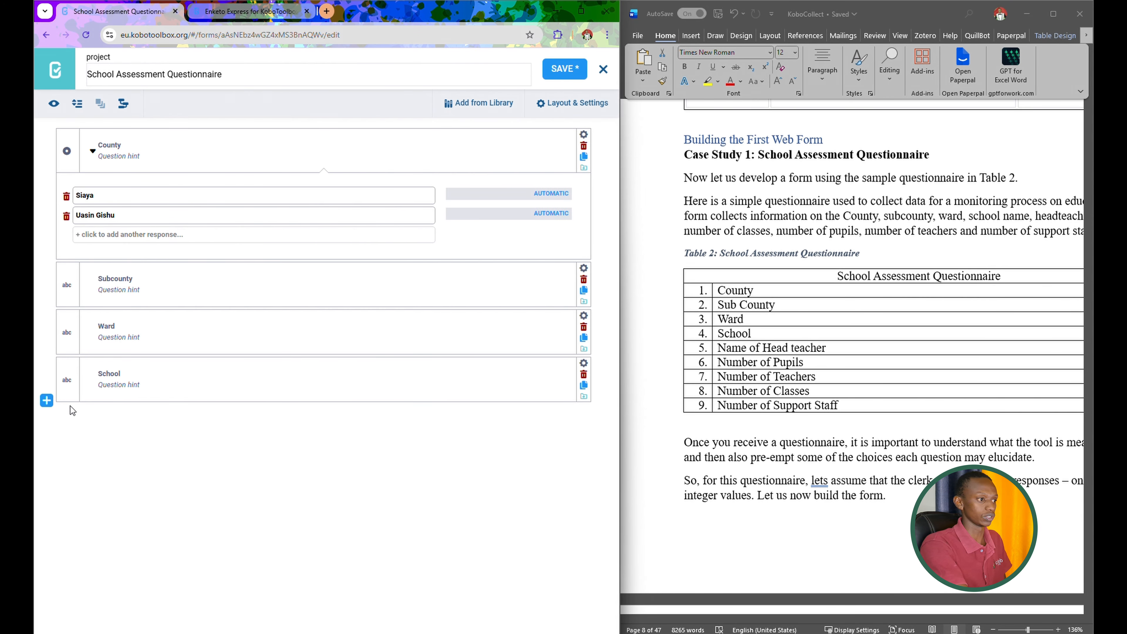
Step: Add a Date question named "Date of assessment" below the School question
left_click(48, 404)
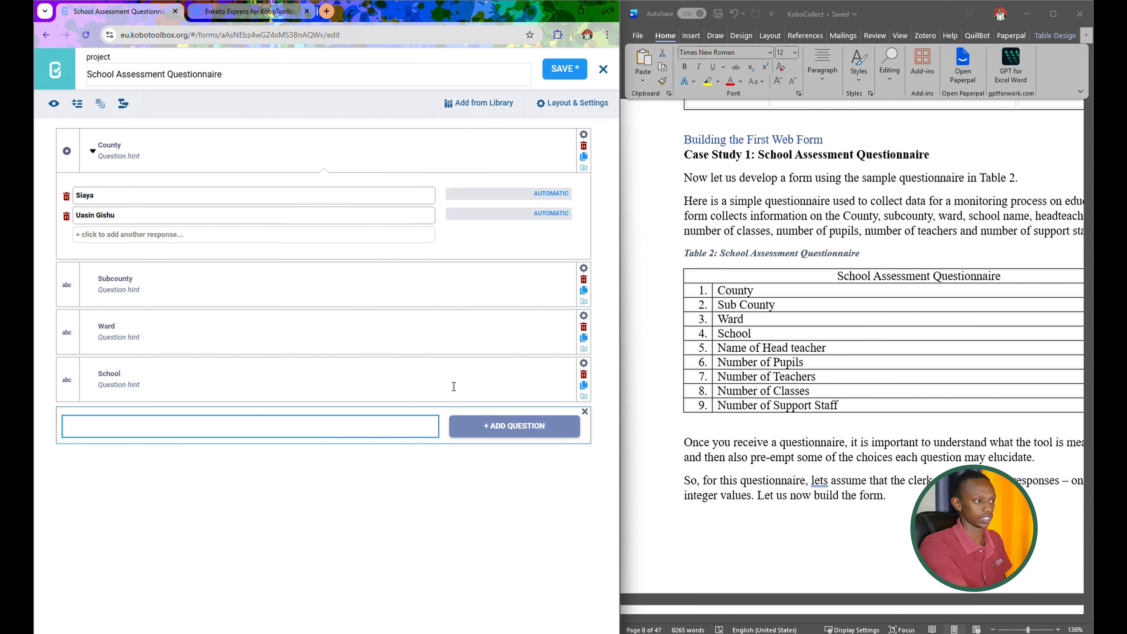
type("Date ")
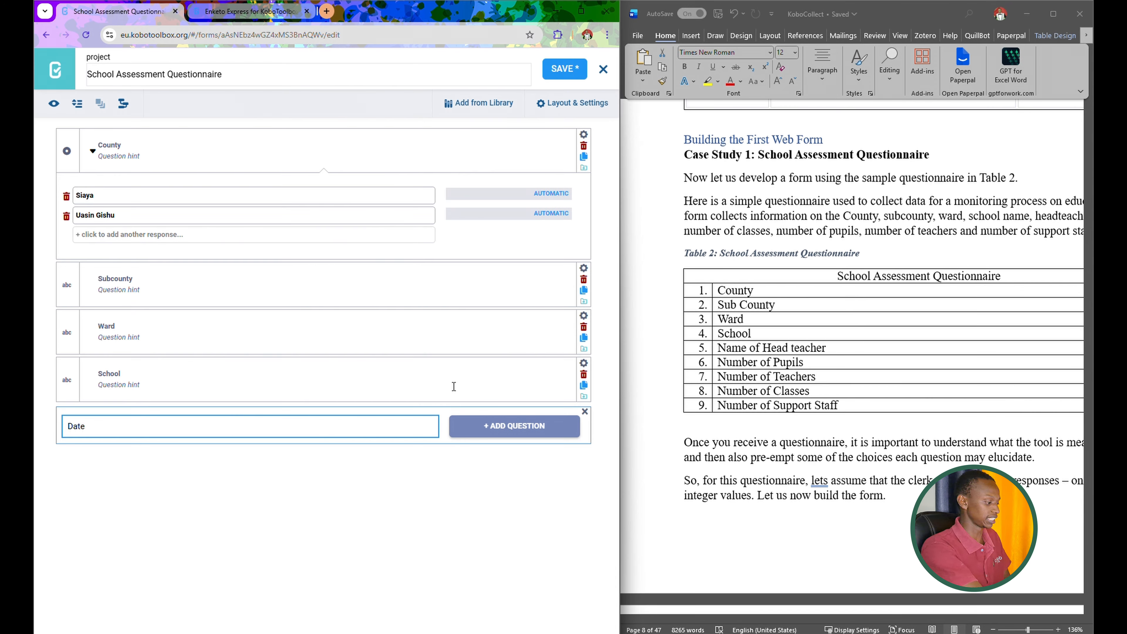
type("of assessment")
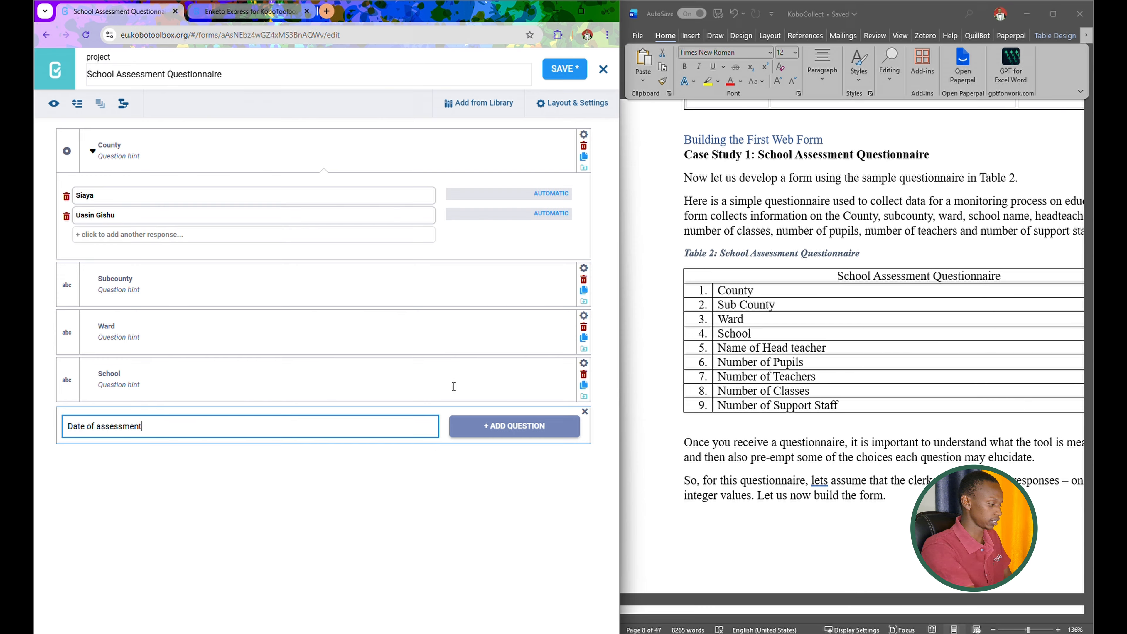
left_click(555, 426)
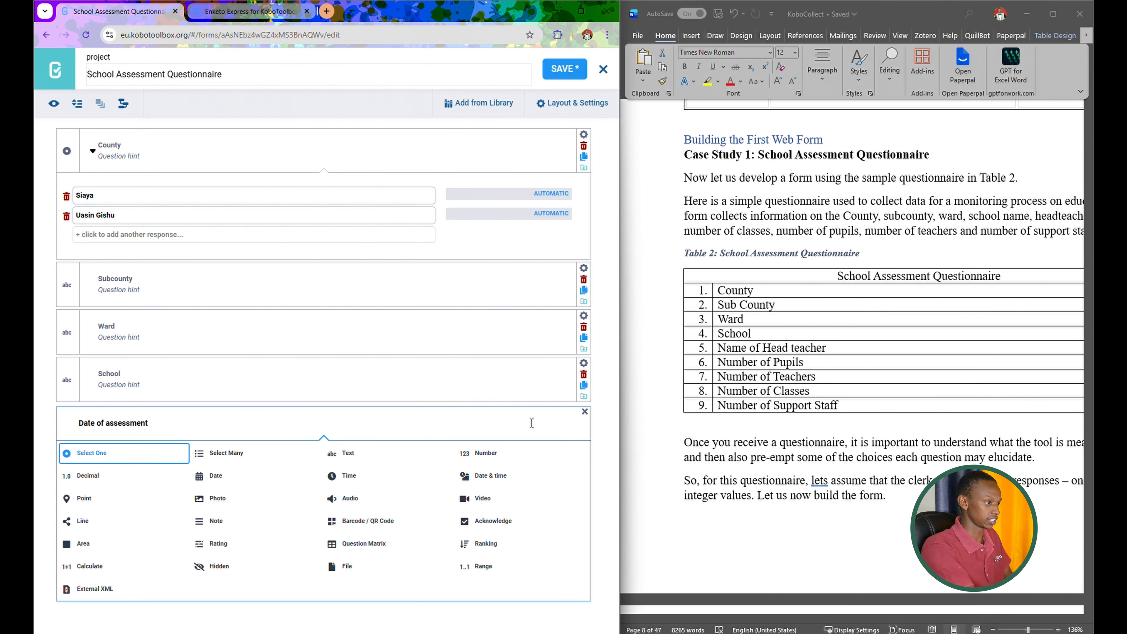
left_click(200, 479)
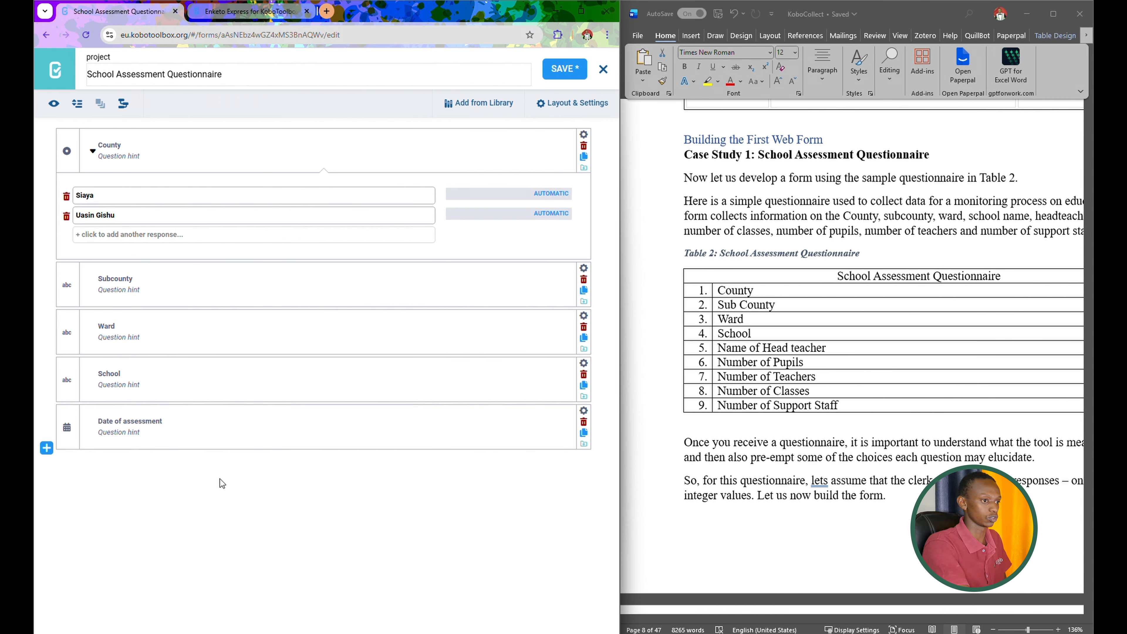
Step: Add a Text question named "Name of headteacher" at the end of the form
left_click(46, 448)
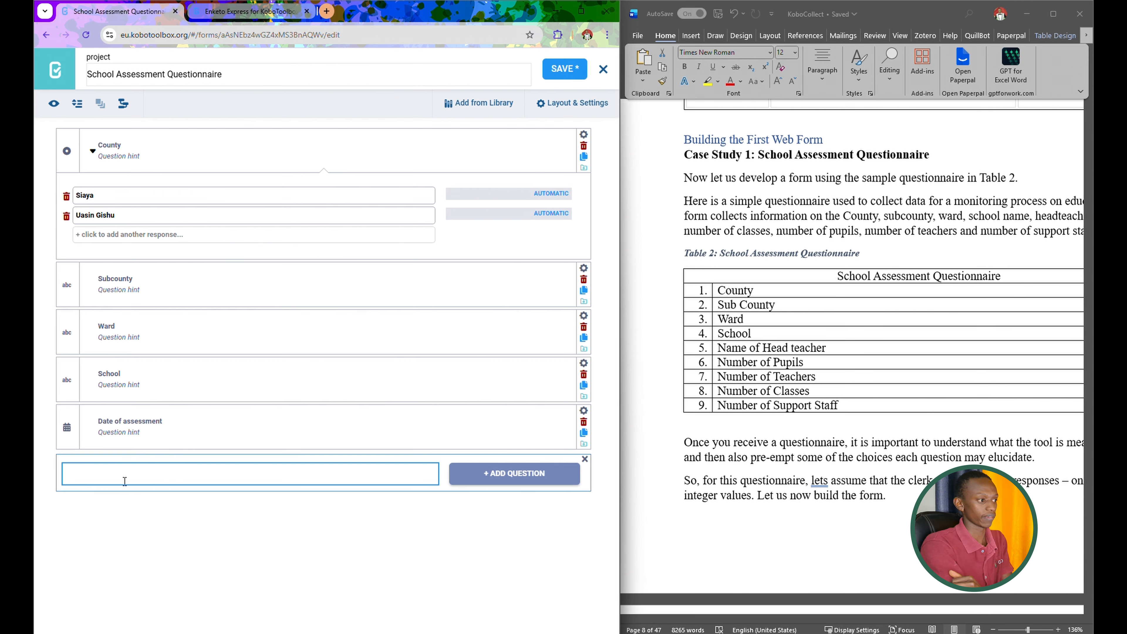
type("Name of headteacher")
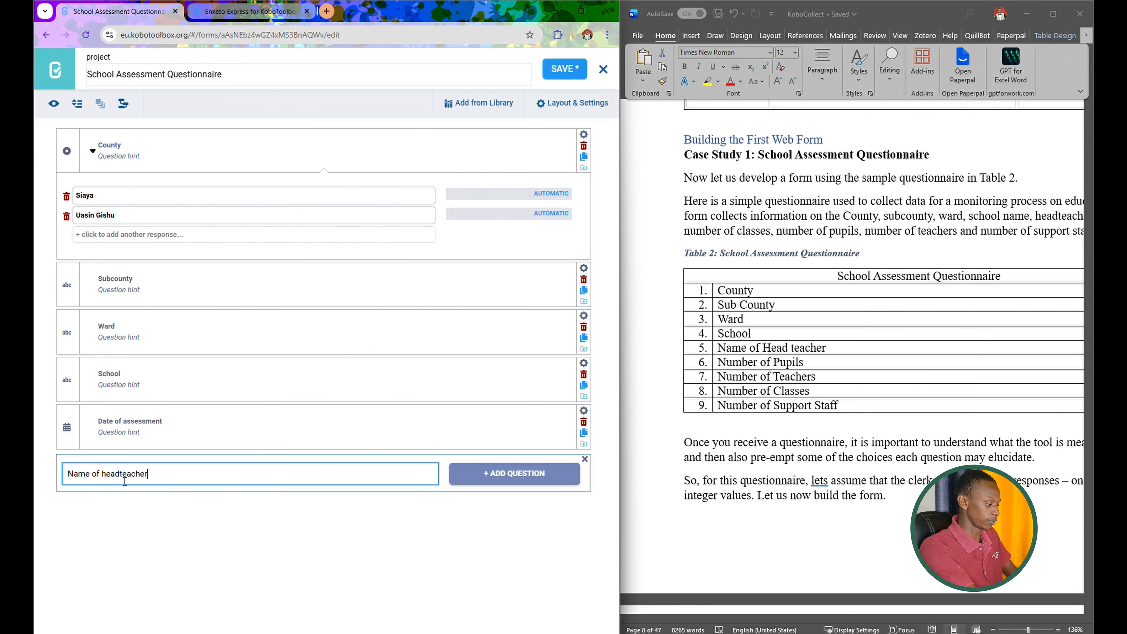
left_click(507, 479)
scroll(311, 462, "down", 1)
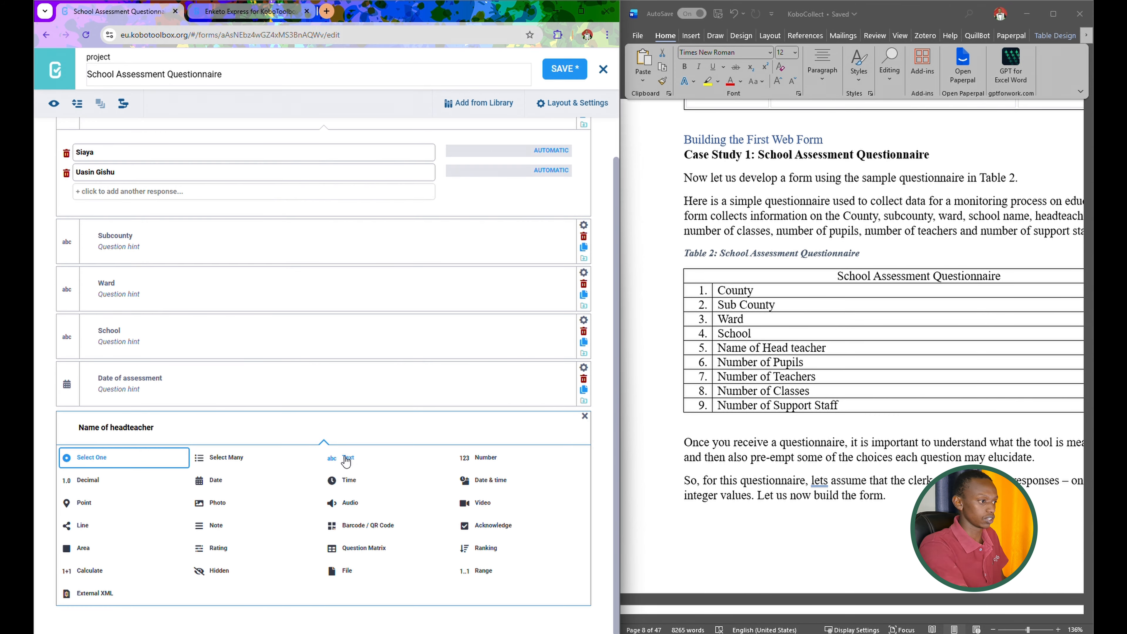
scroll(346, 461, "up", 1)
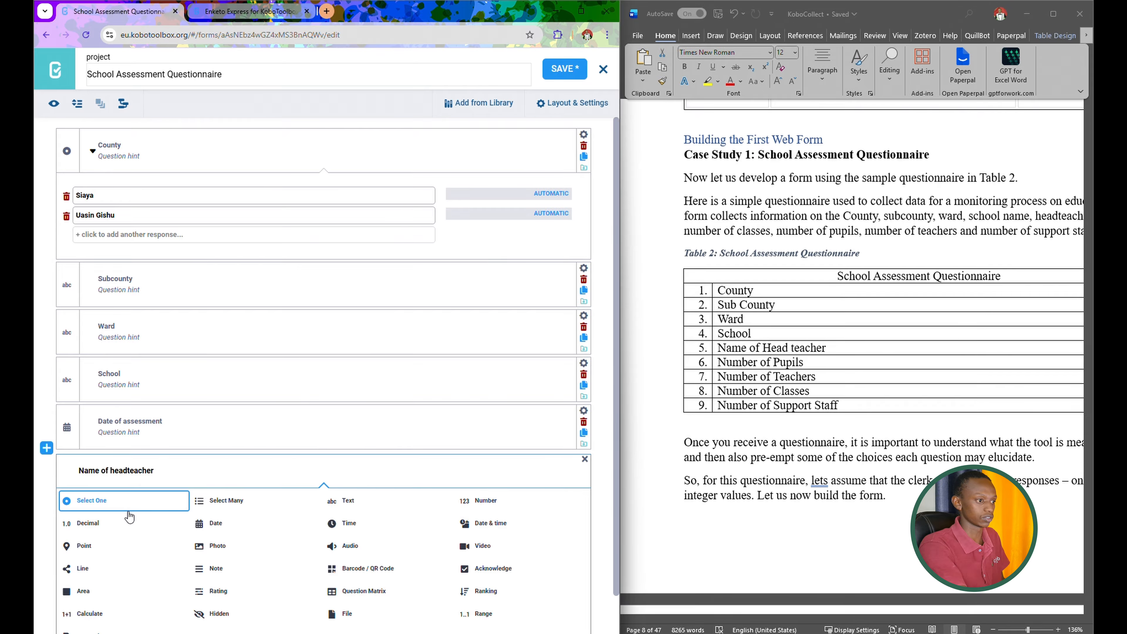
scroll(129, 517, "down", 1)
left_click(344, 460)
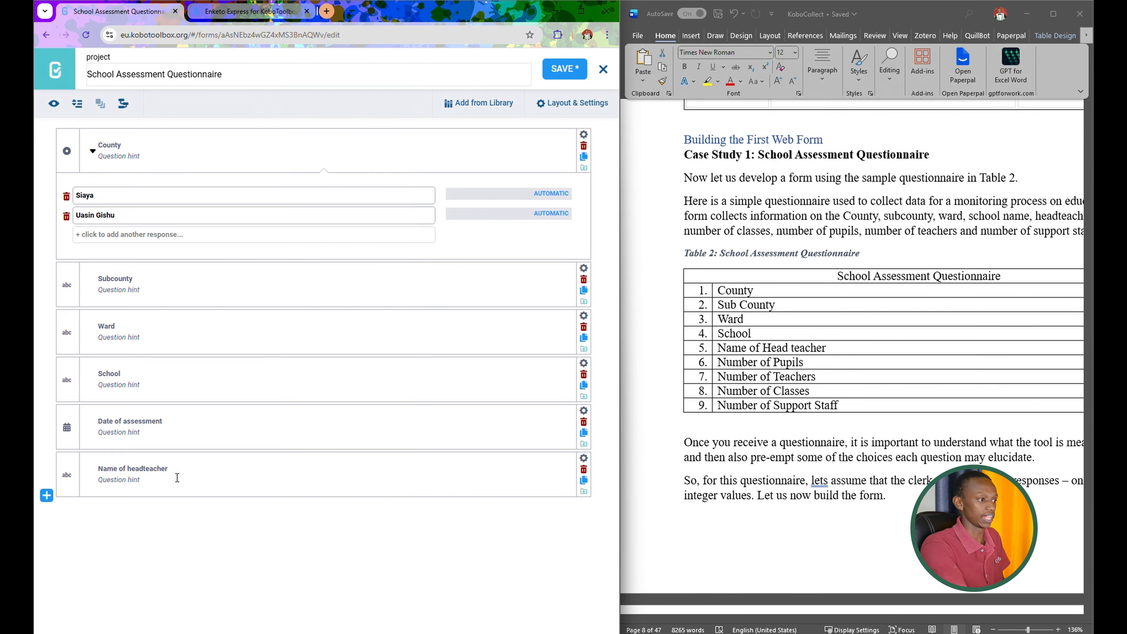
Step: Examine the question options in the "Name of headteacher" question's settings, and close them without changes
left_click(395, 467)
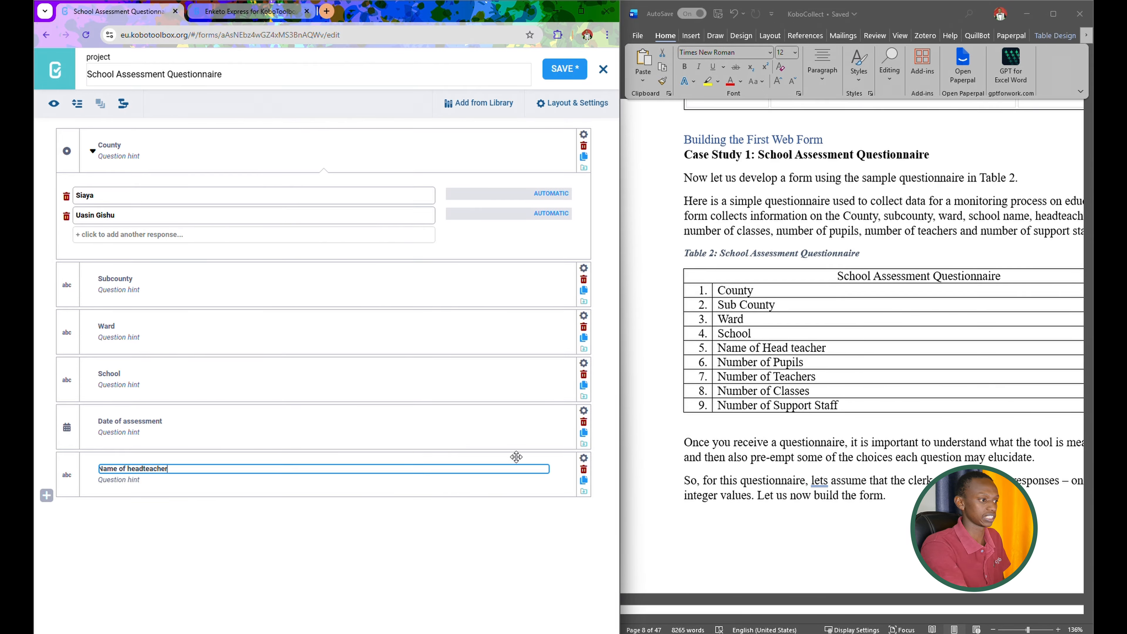
left_click(584, 458)
scroll(516, 474, "down", 3)
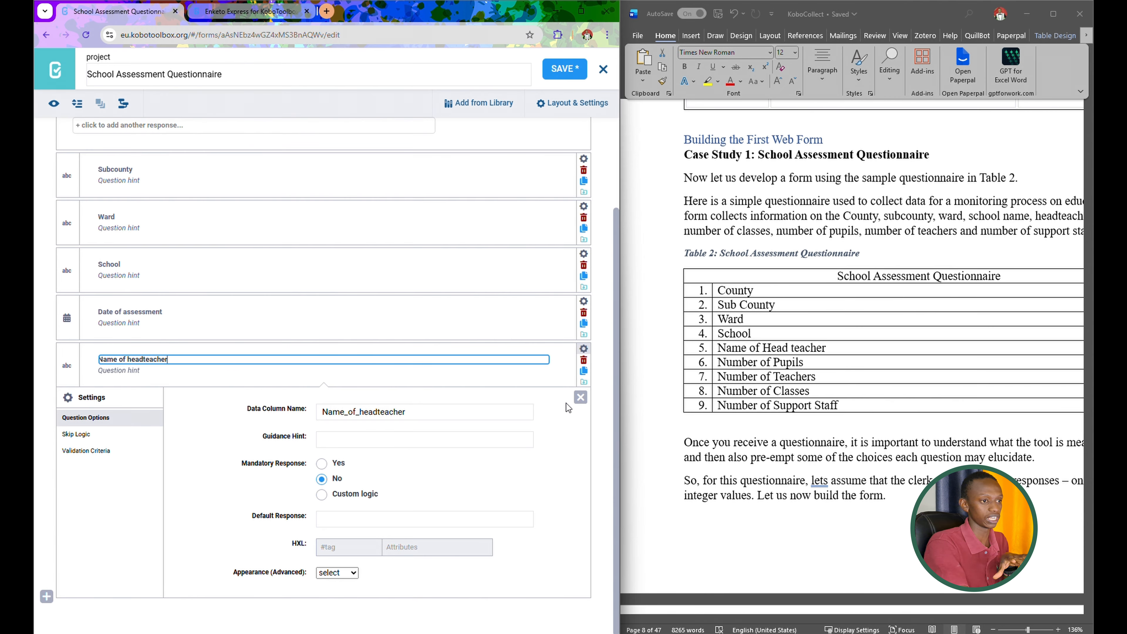
left_click(583, 349)
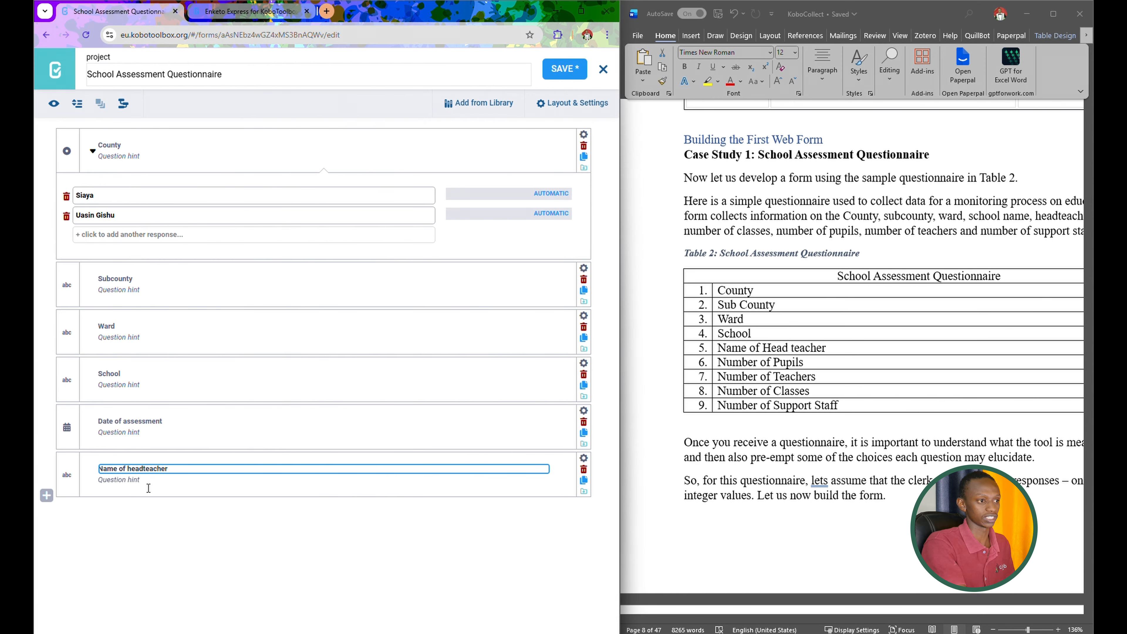
Step: Add a Number question named "Number of pupils" below the headteacher question, and save the form
left_click(47, 495)
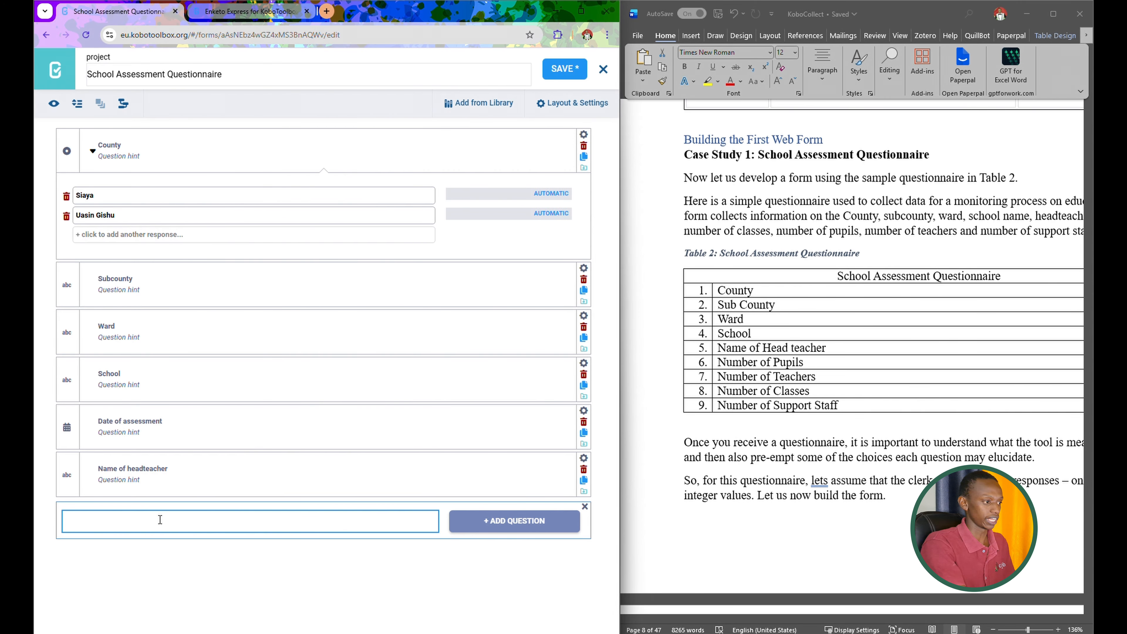
type("Number")
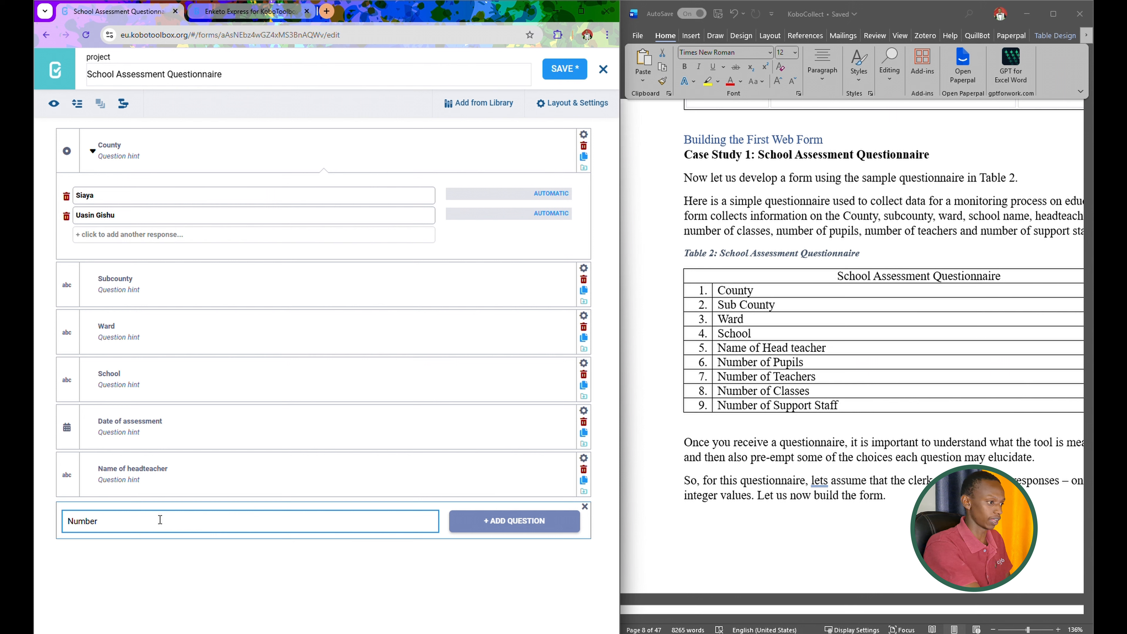
type(" of pu")
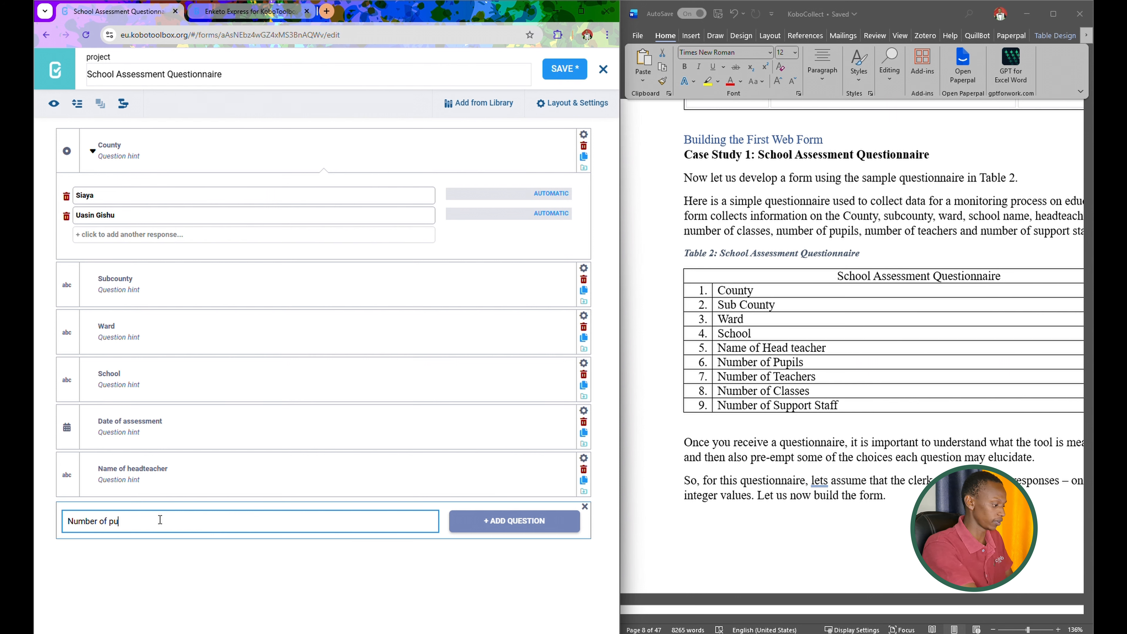
type("pils")
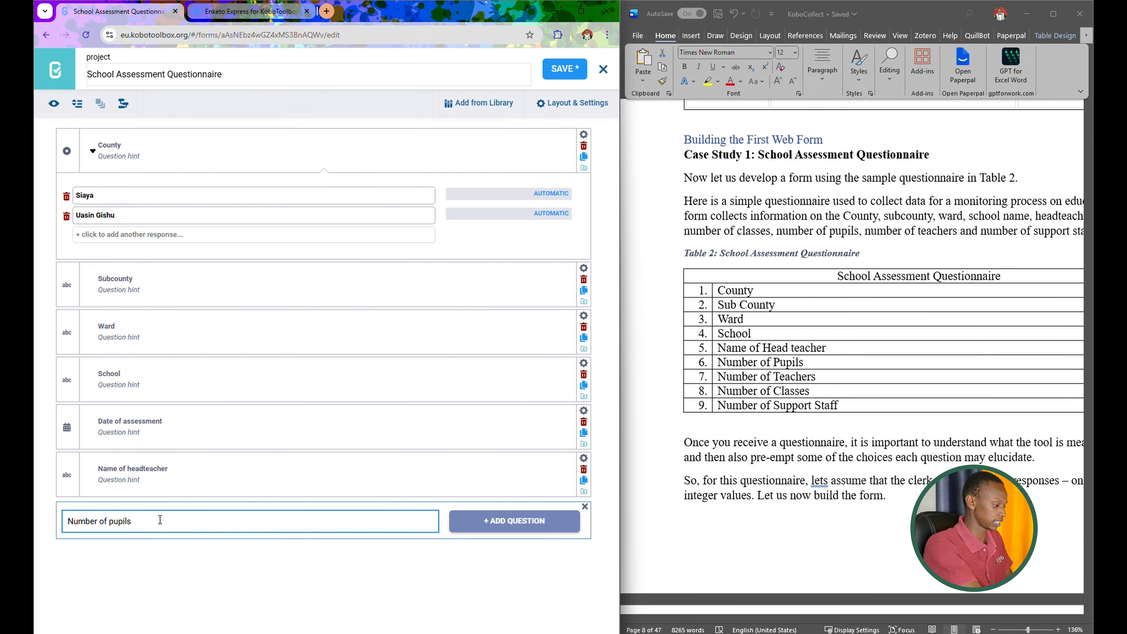
left_click(510, 522)
scroll(443, 488, "down", 2)
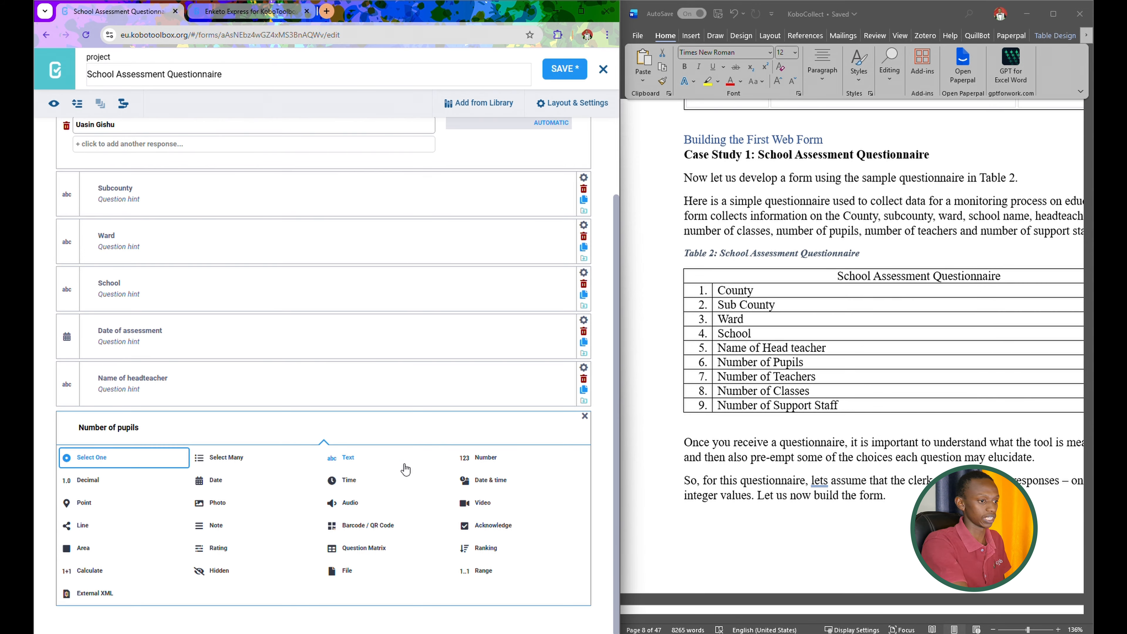
left_click(471, 461)
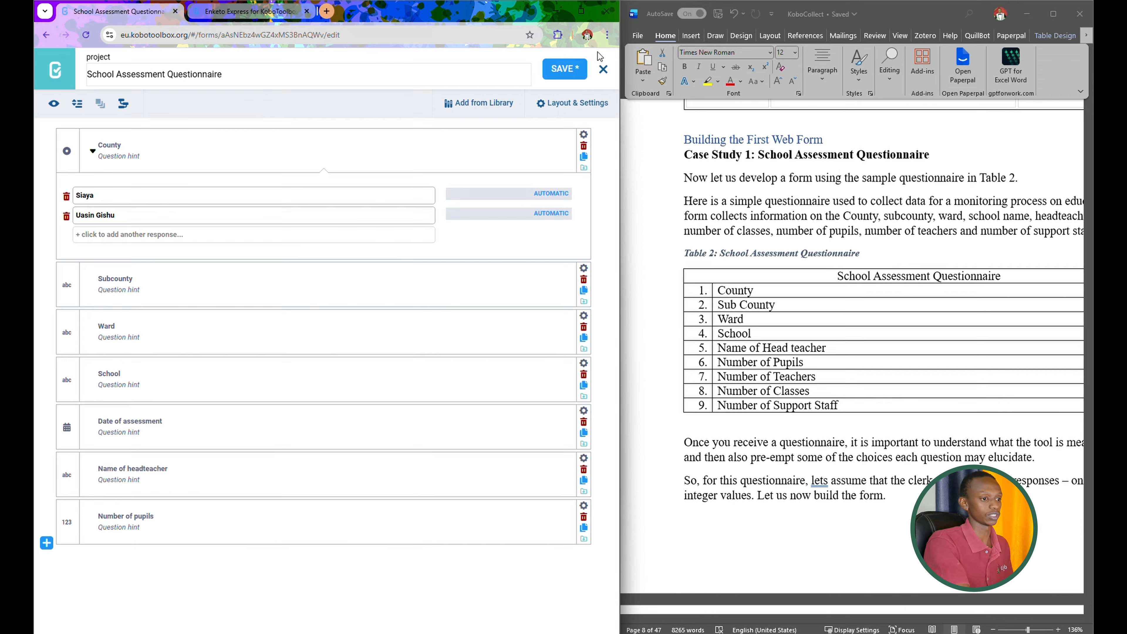
left_click(569, 74)
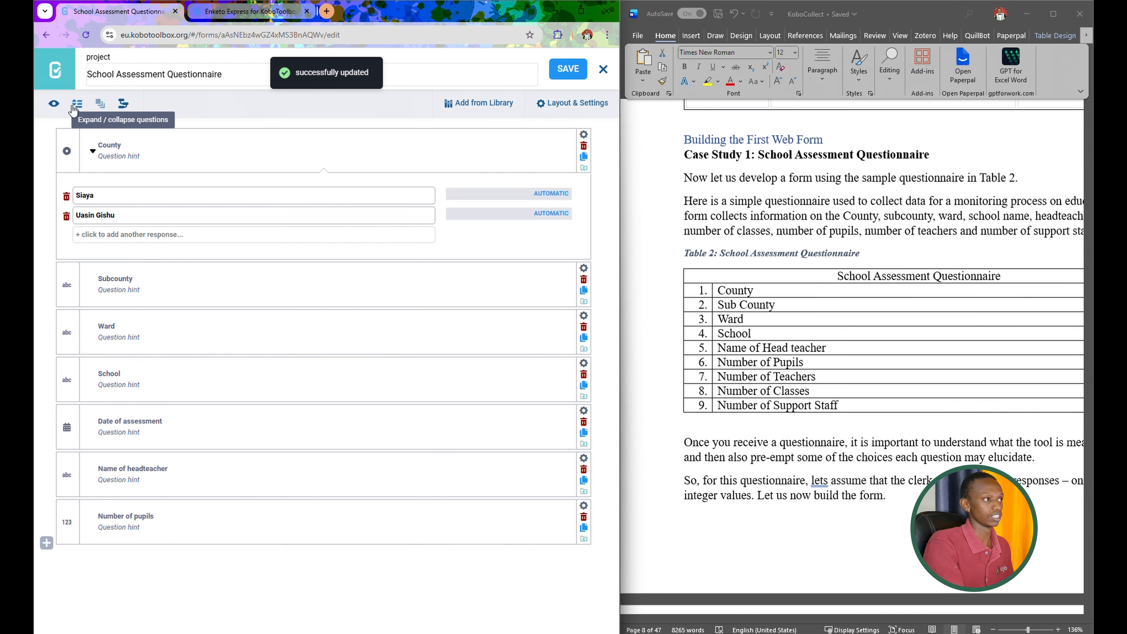
Step: Preview the School Assessment Questionnaire form and review all its questions from County to Number of pupils
left_click(54, 105)
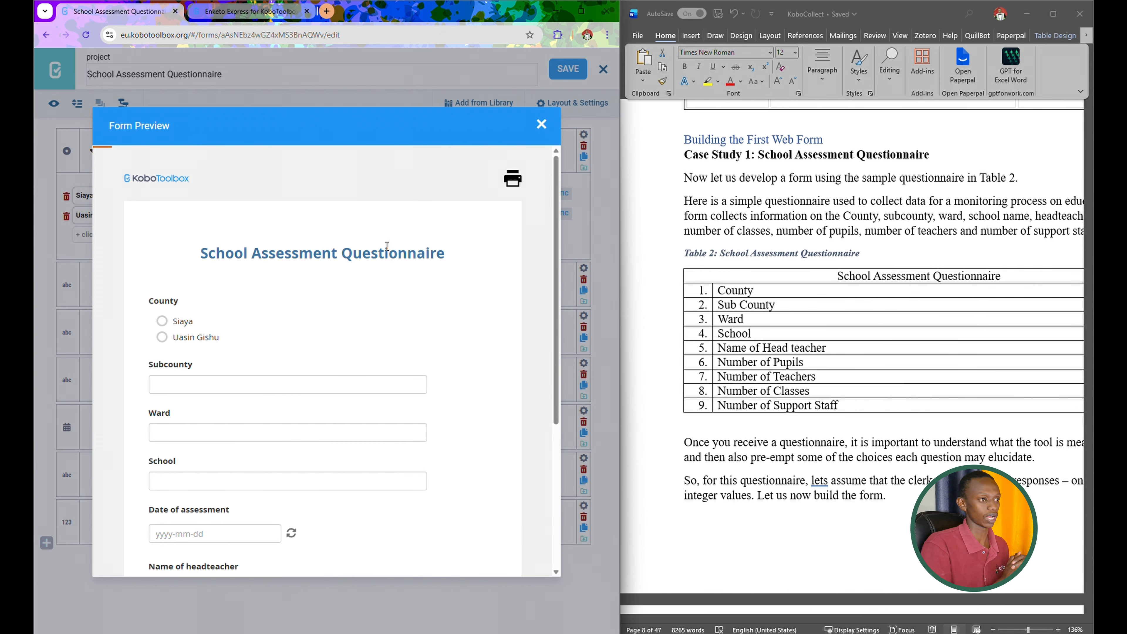
scroll(322, 391, "down", 5)
scroll(323, 394, "up", 3)
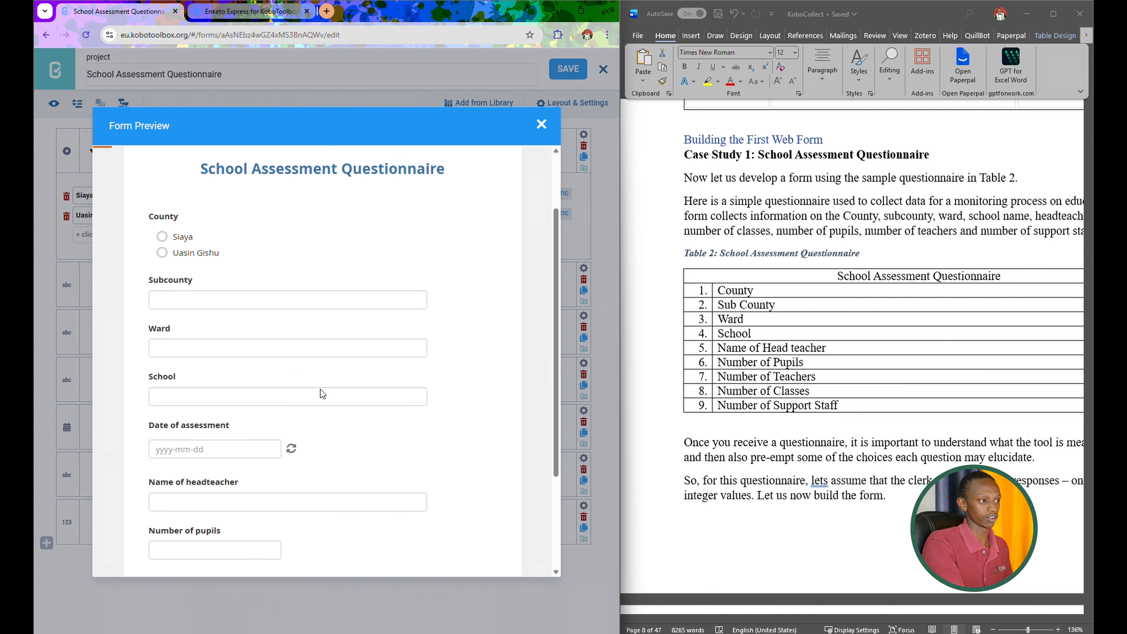
scroll(337, 401, "down", 3)
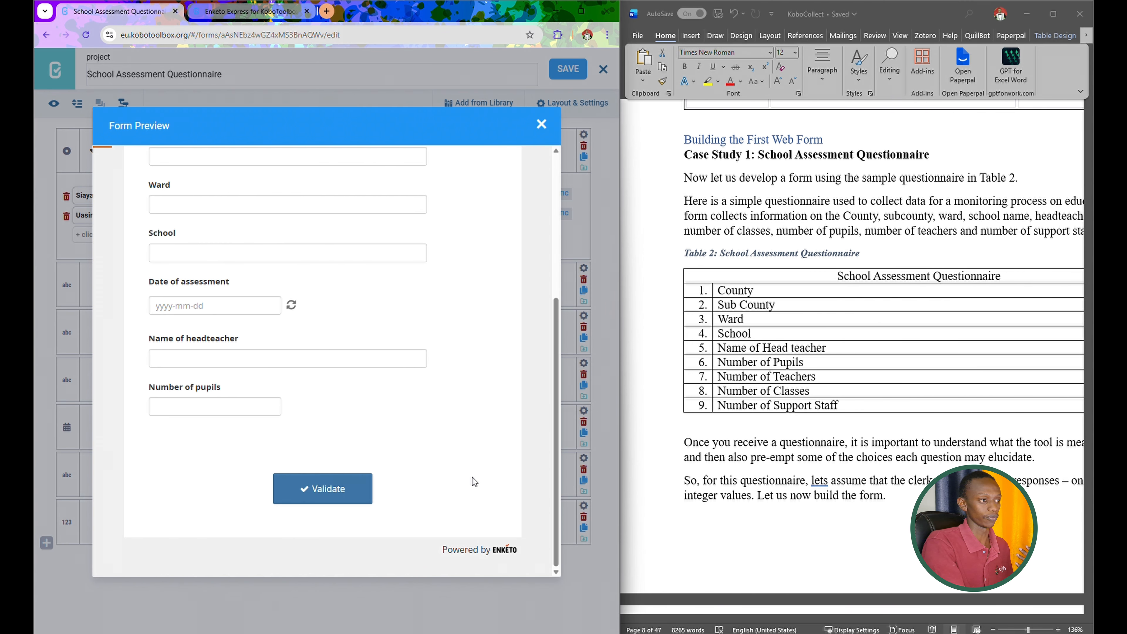
scroll(352, 388, "up", 5)
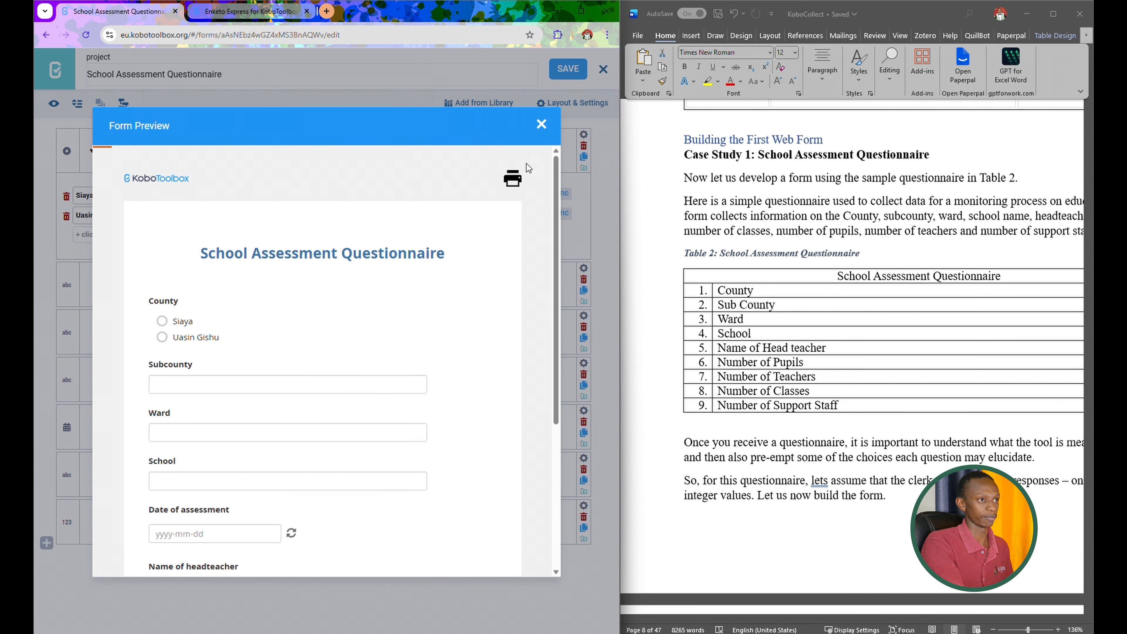
Step: Close the form preview and the form builder, and deploy the School Assessment Questionnaire
left_click(541, 125)
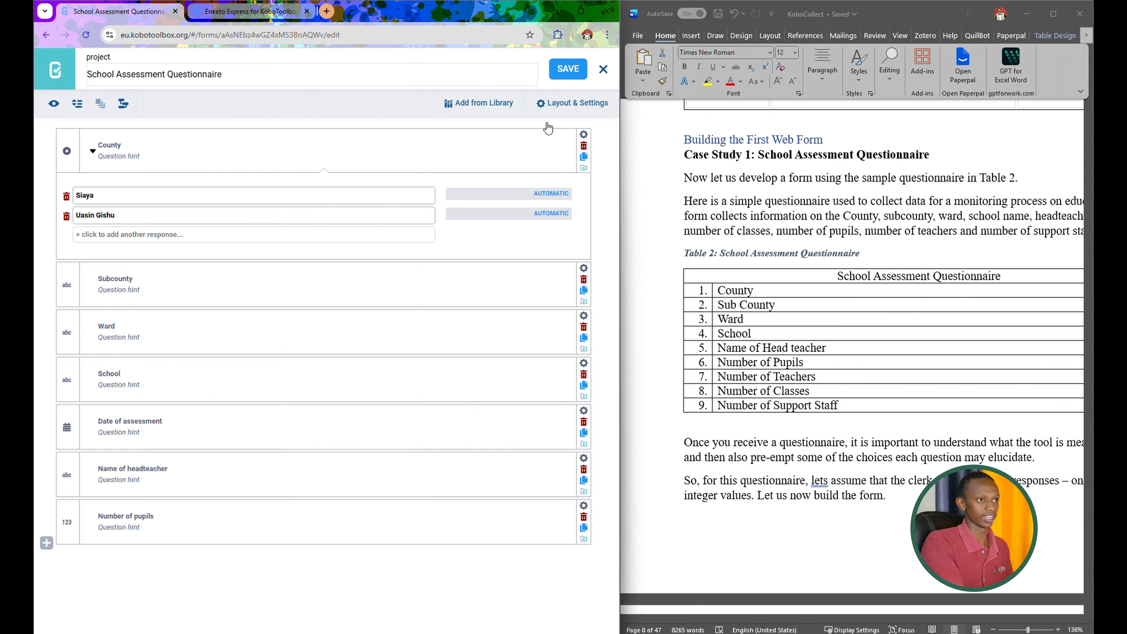
left_click(603, 69)
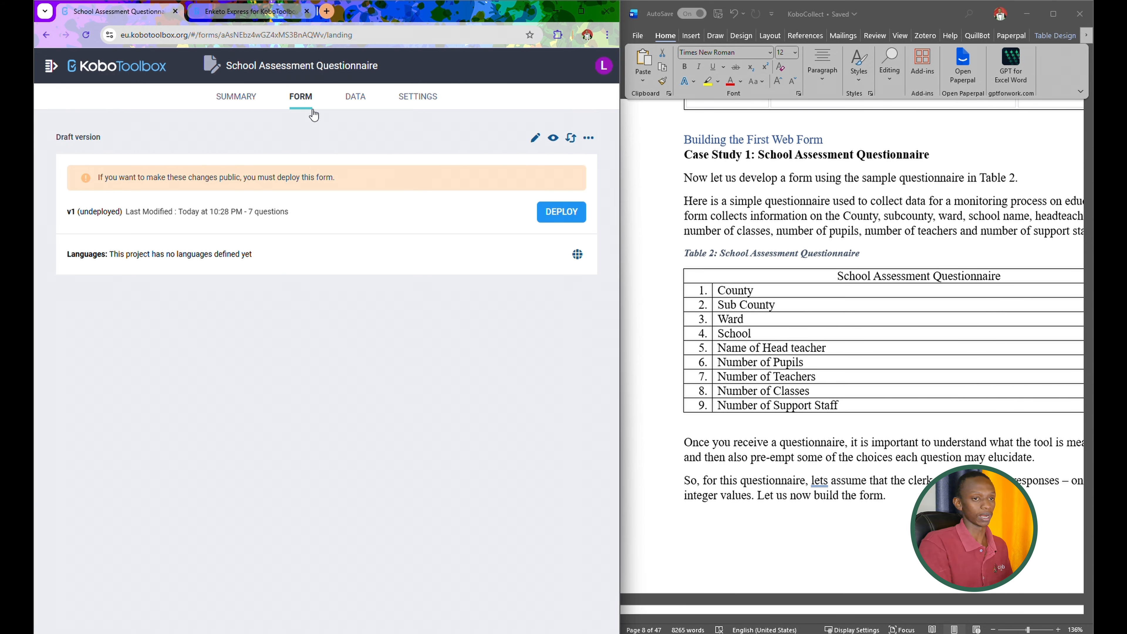
left_click(564, 216)
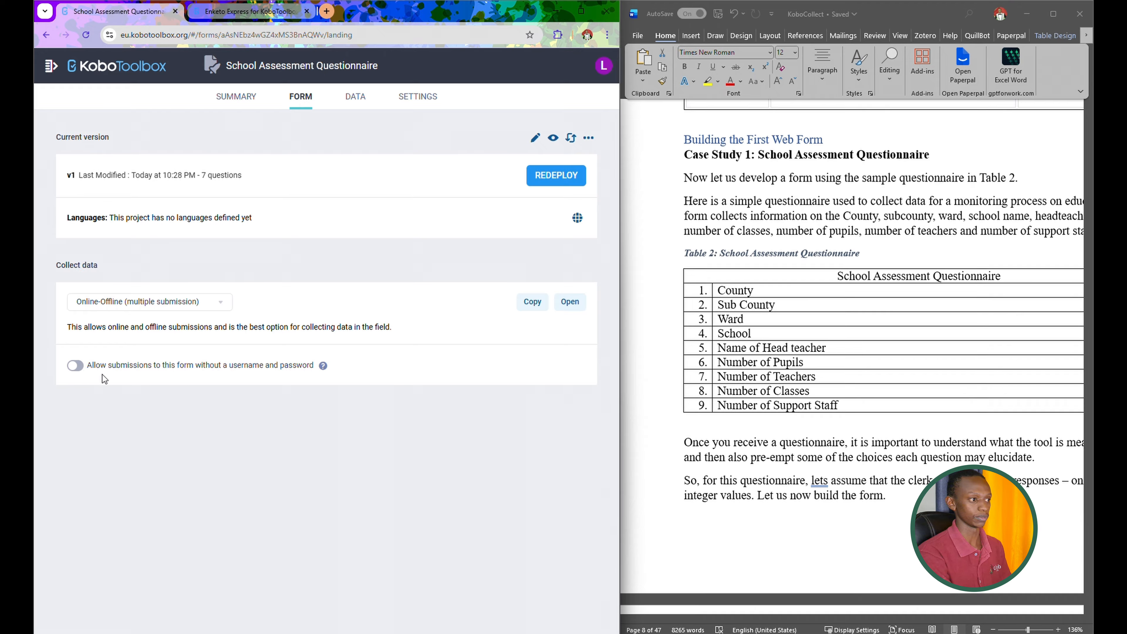
Step: Allow submissions to the form without a username and password, and check the collection modes, keeping Online-Offline (multiple submission)
mouse_move(323, 368)
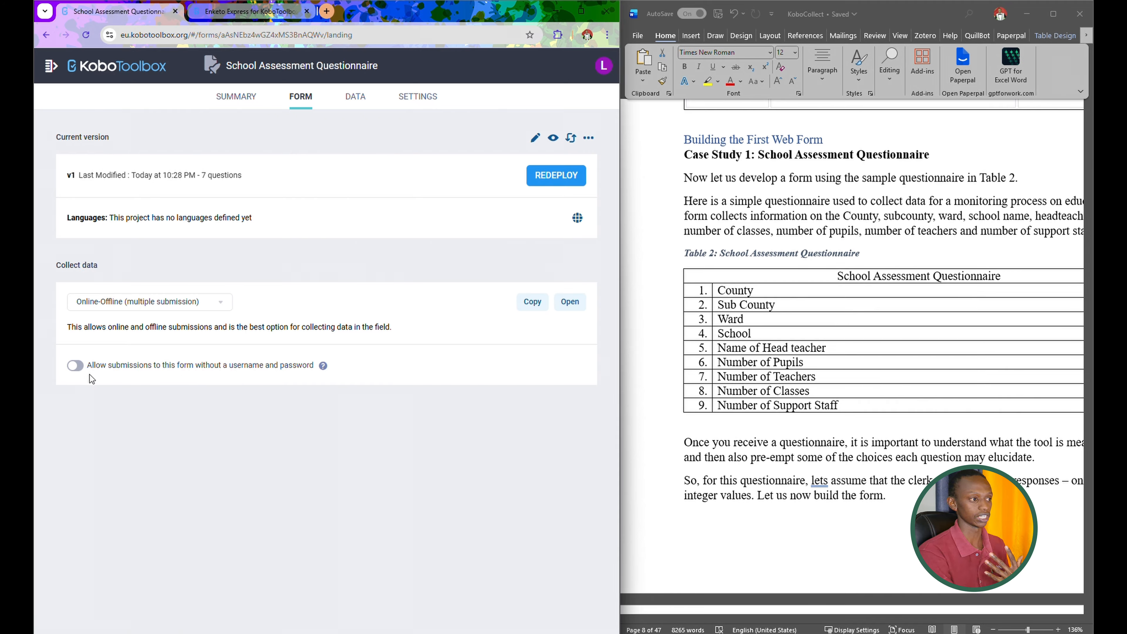
left_click(82, 372)
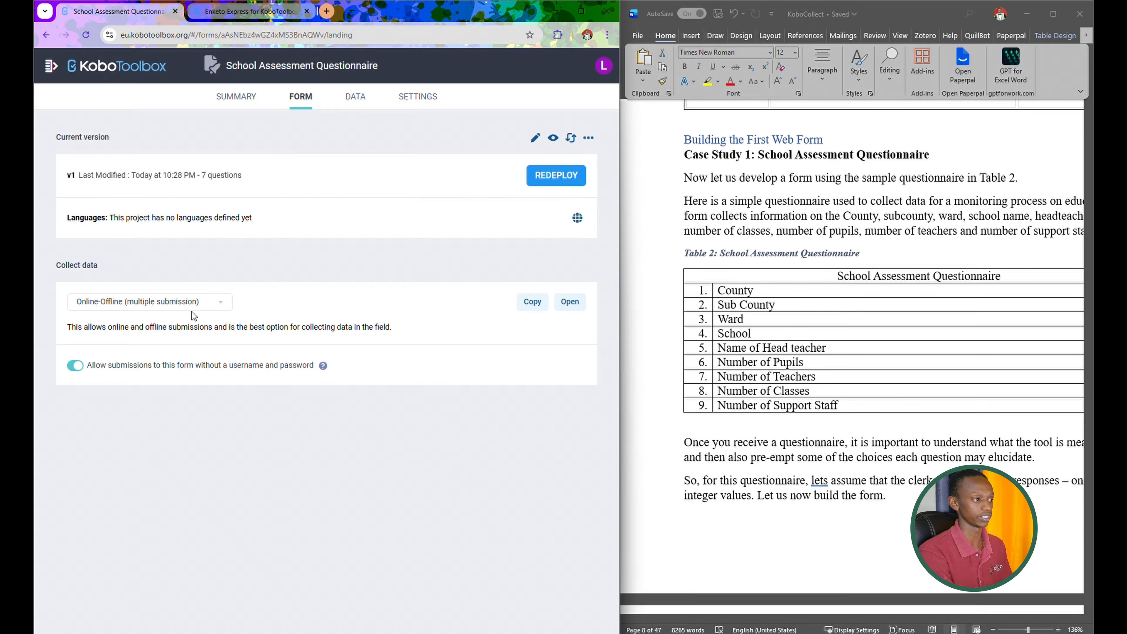
left_click(217, 307)
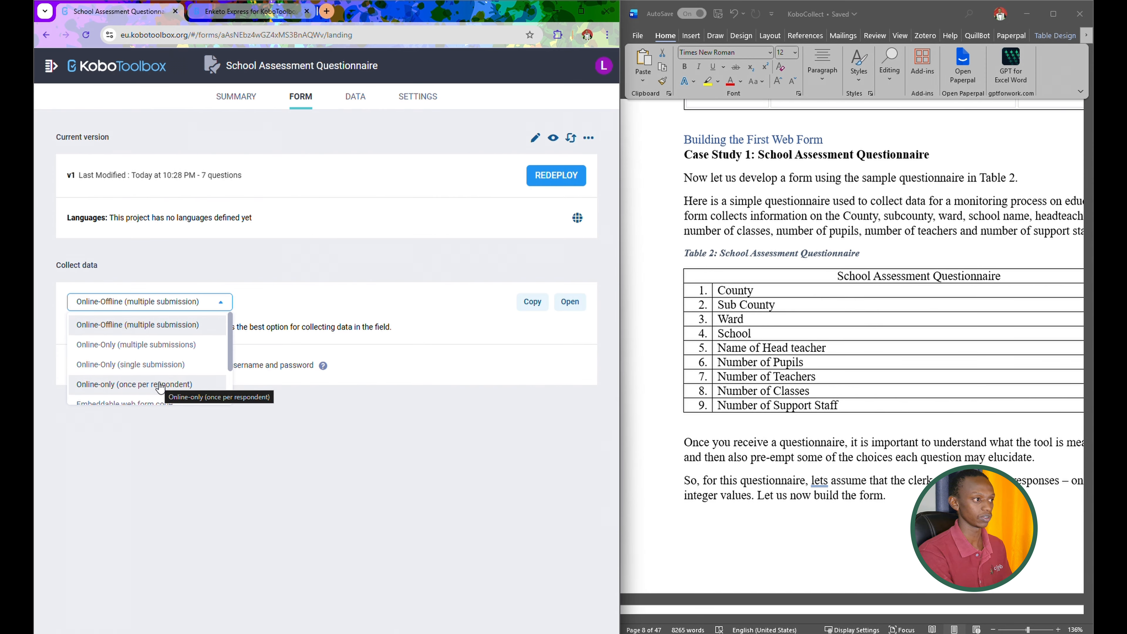
left_click(268, 350)
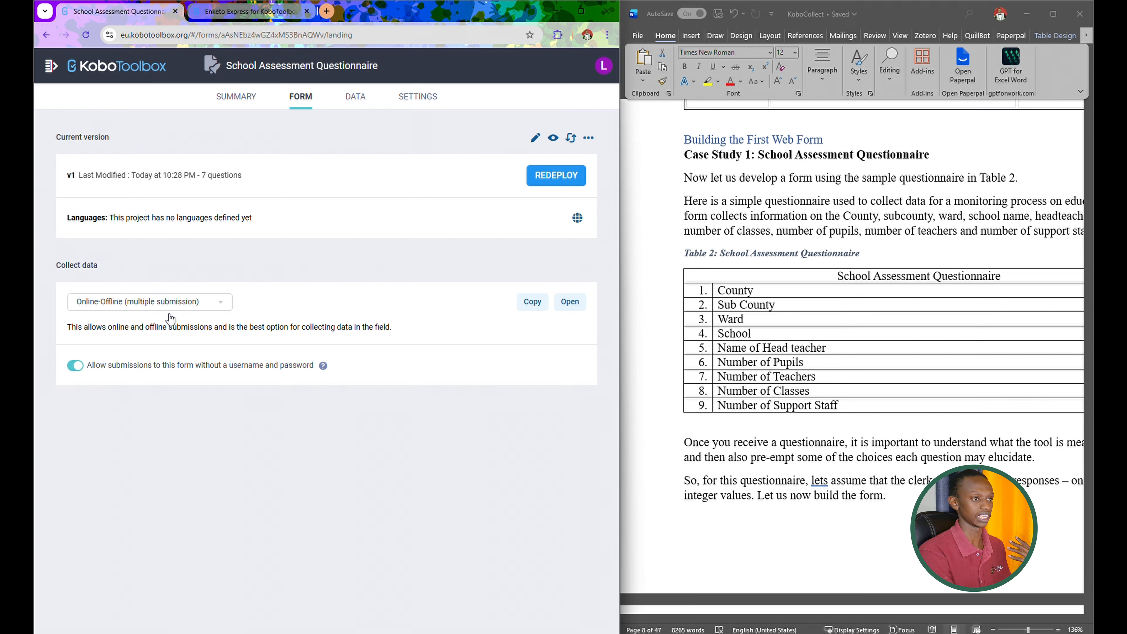
Step: Open the deployed web form and fill in county Uasin Gishu, subcounty Kesses and ward Kesses
left_click(571, 305)
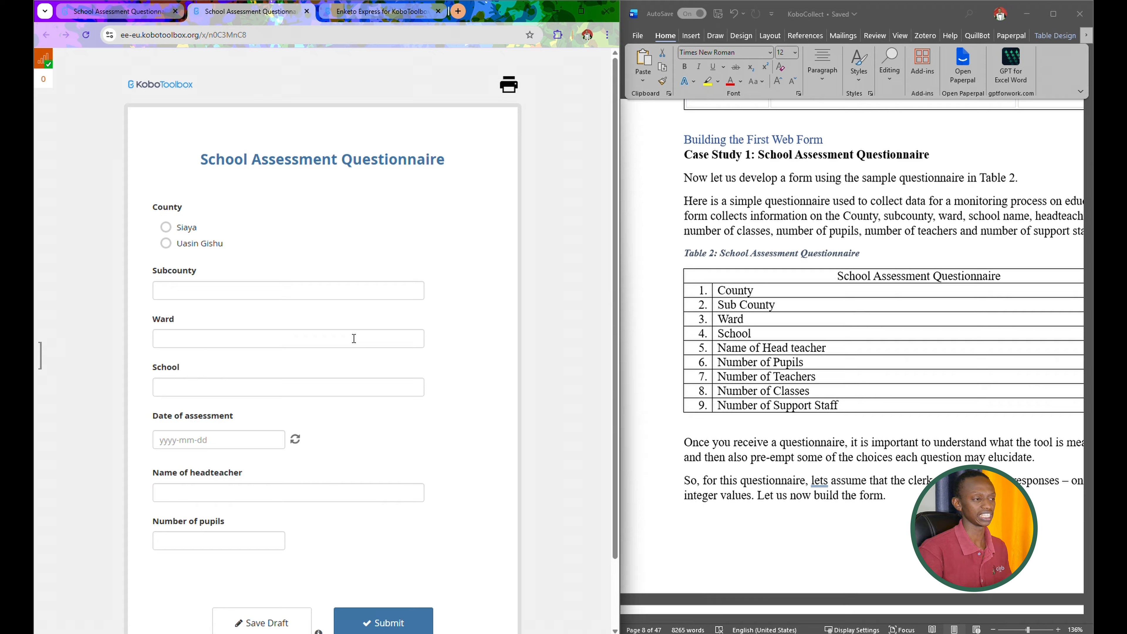
scroll(354, 338, "down", 2)
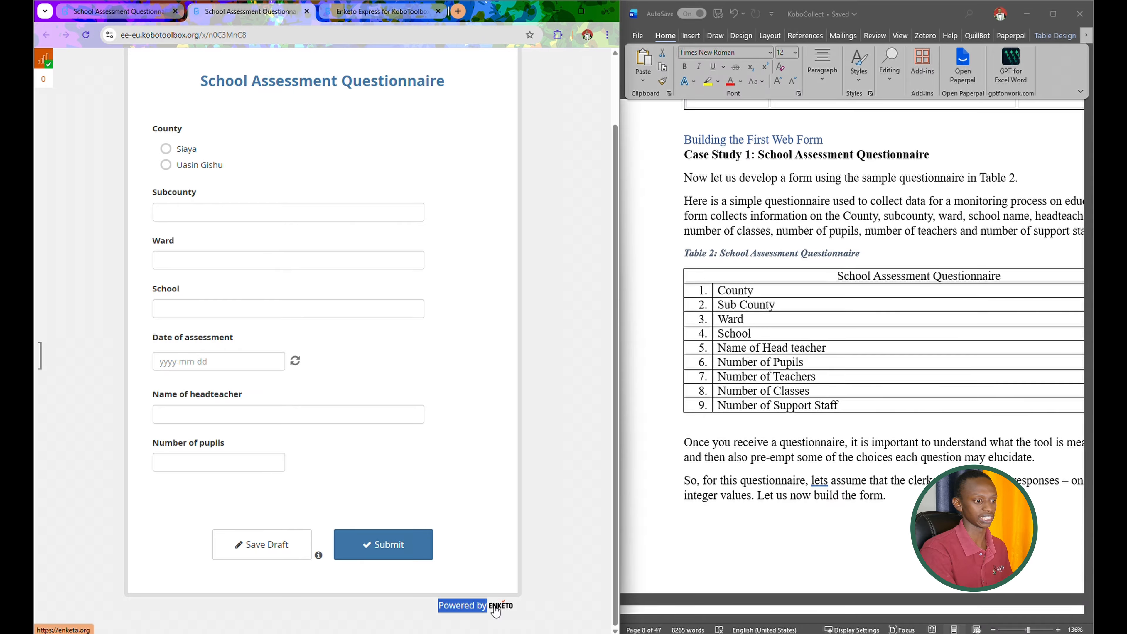
scroll(240, 341, "up", 2)
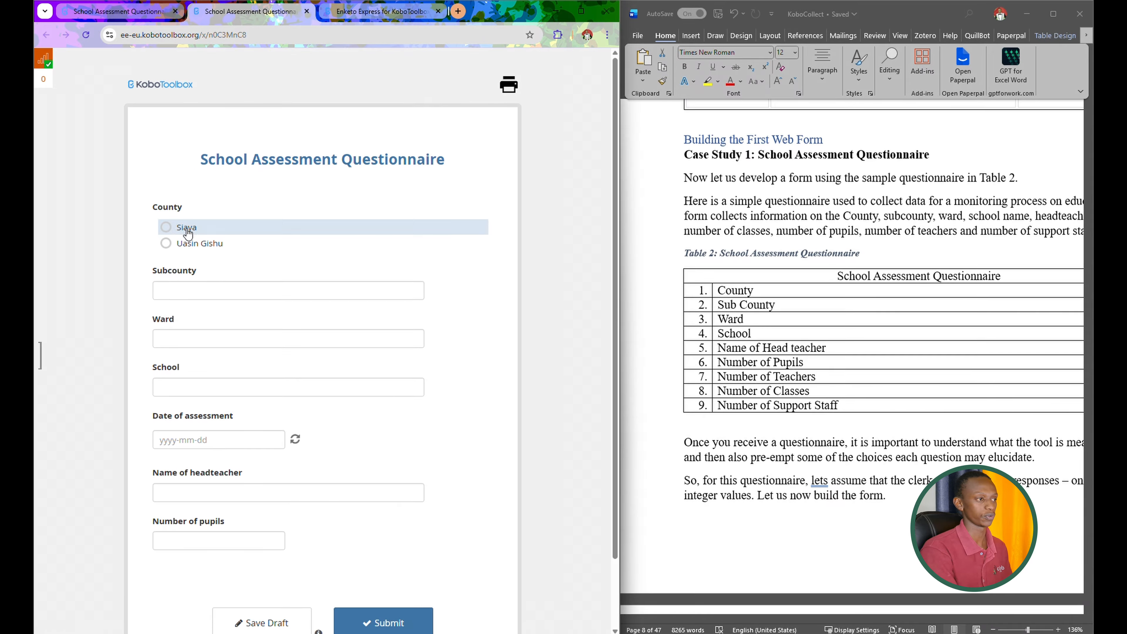
left_click(166, 243)
left_click(192, 287)
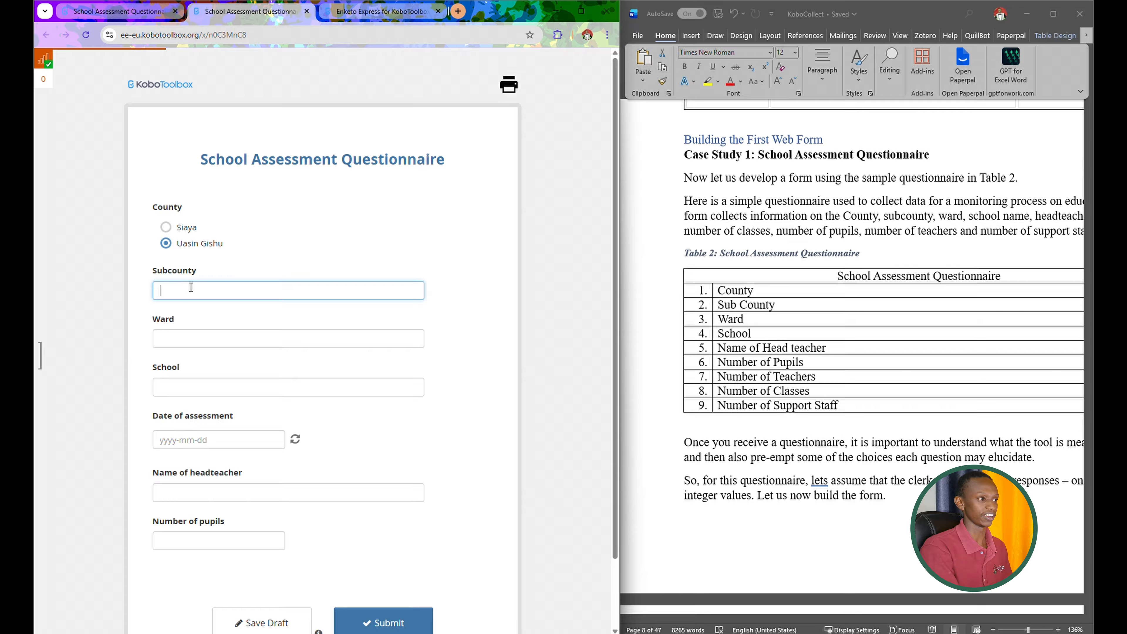
type("Kesses")
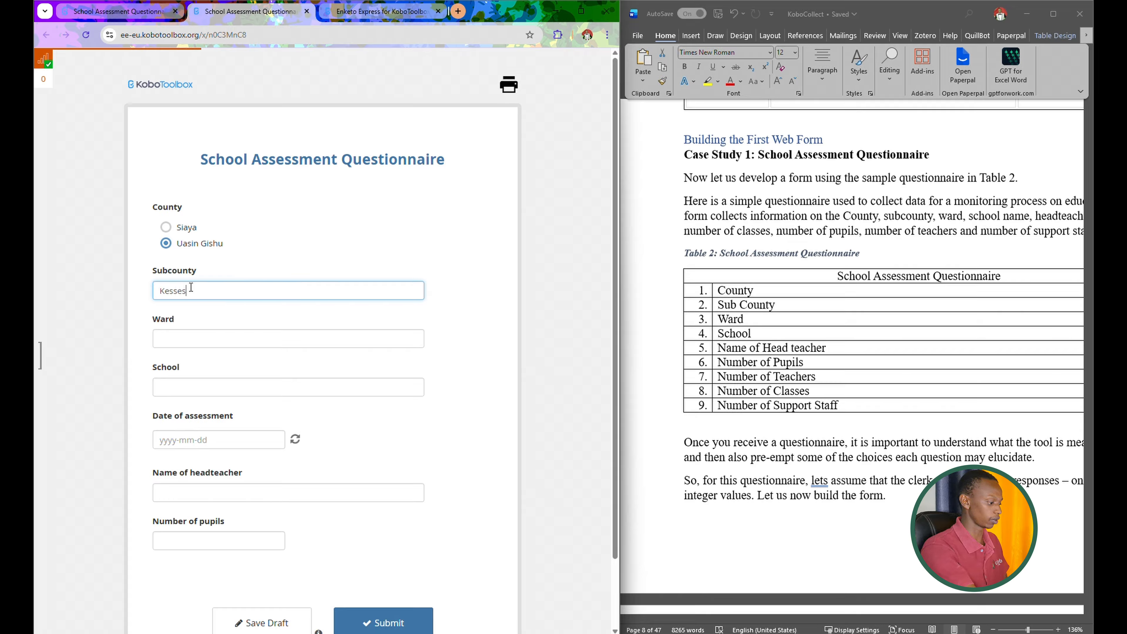
left_click(191, 332)
type("Kess")
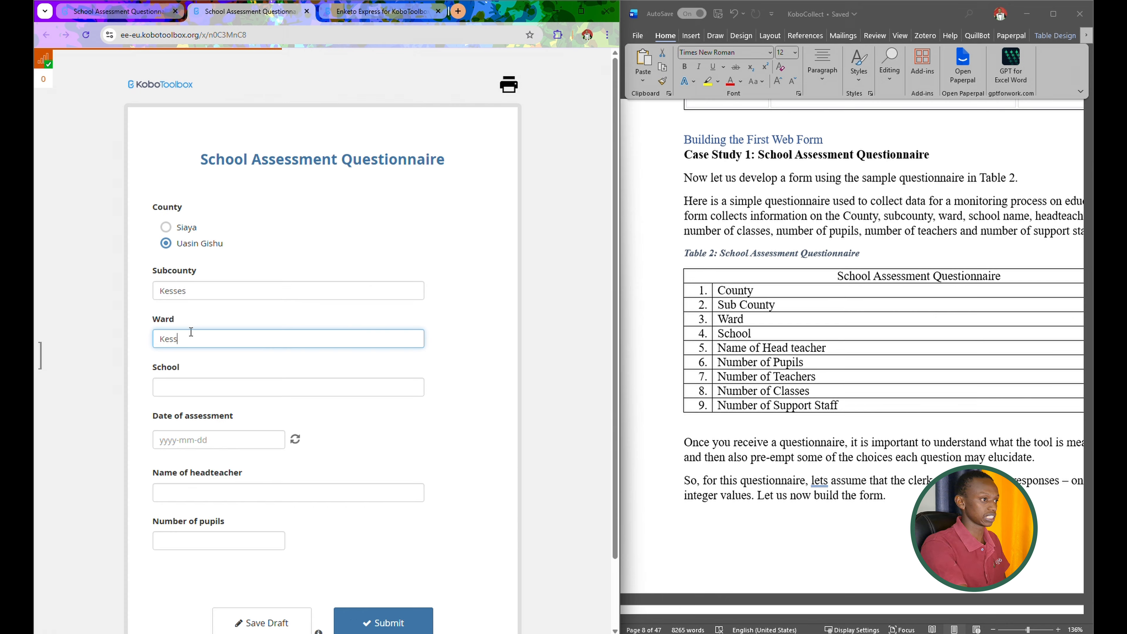
type("es")
Step: Fill in Kesses Primary as the school and set the date of assessment to 2025-11-18
left_click(196, 383)
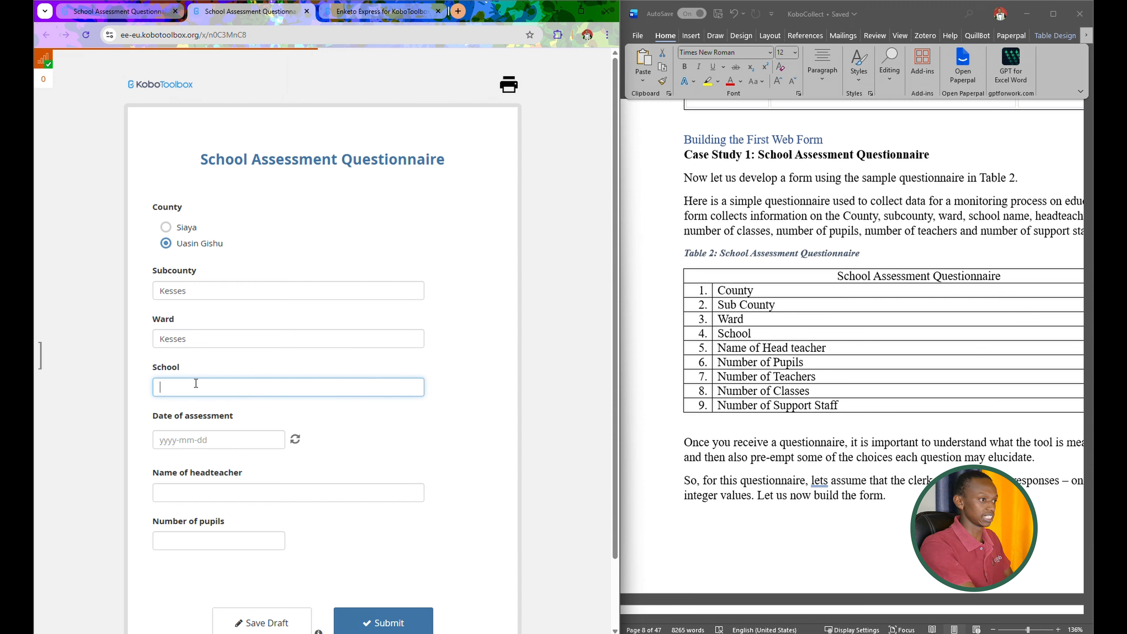
type("Kesses ")
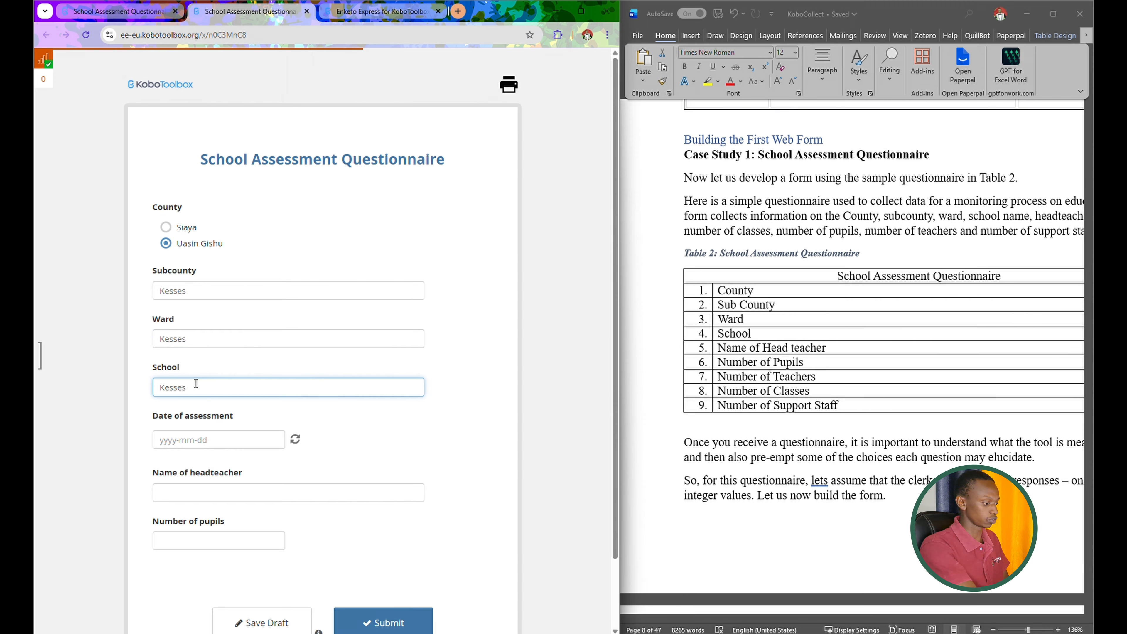
type("Primary")
left_click(205, 440)
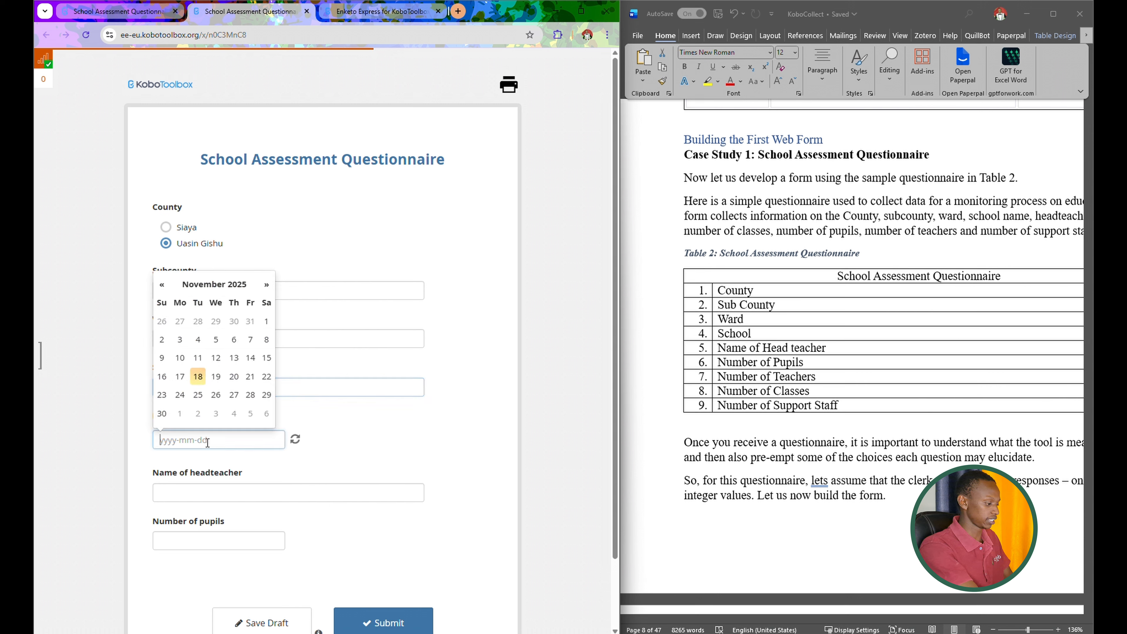
left_click(198, 376)
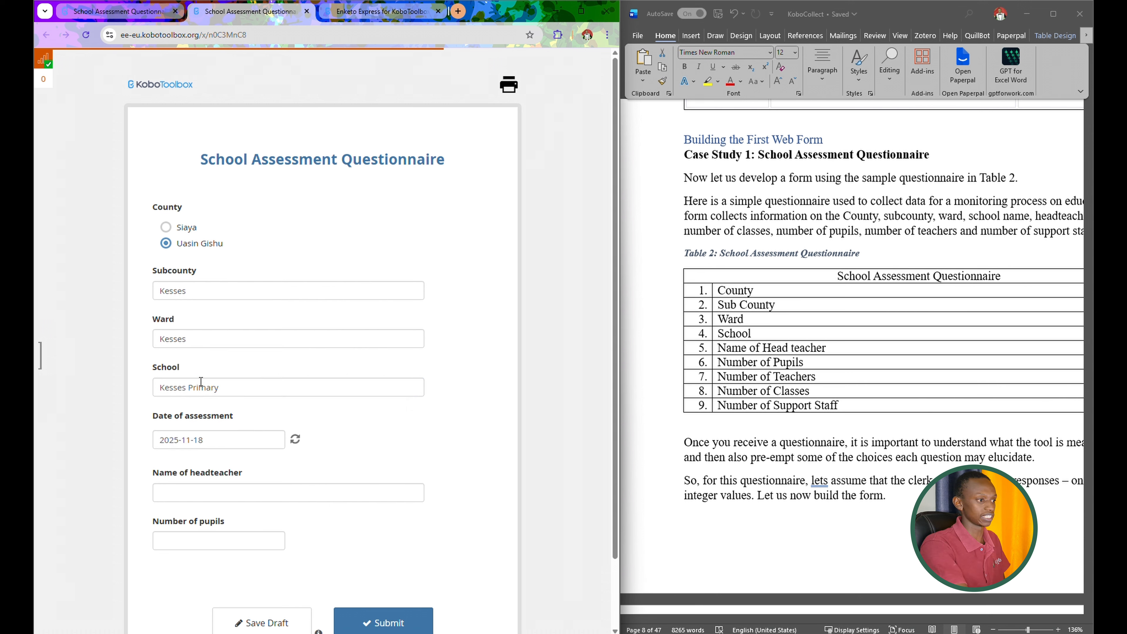
Step: Enter the headteacher's name and 339 as the number of pupils, and submit the questionnaire
left_click(238, 492)
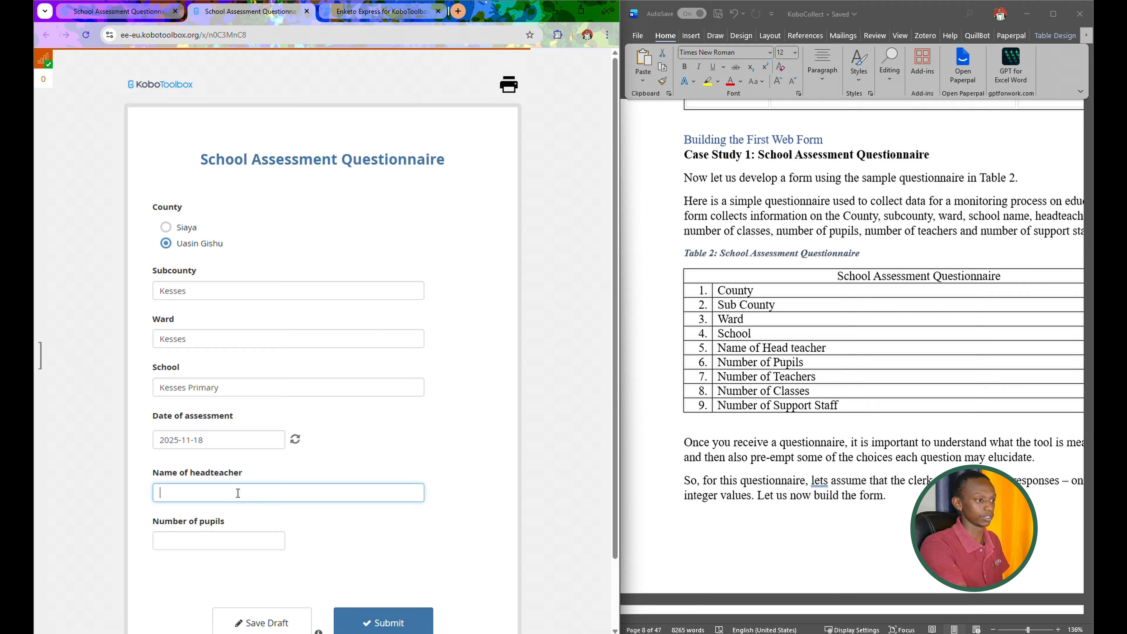
type("James")
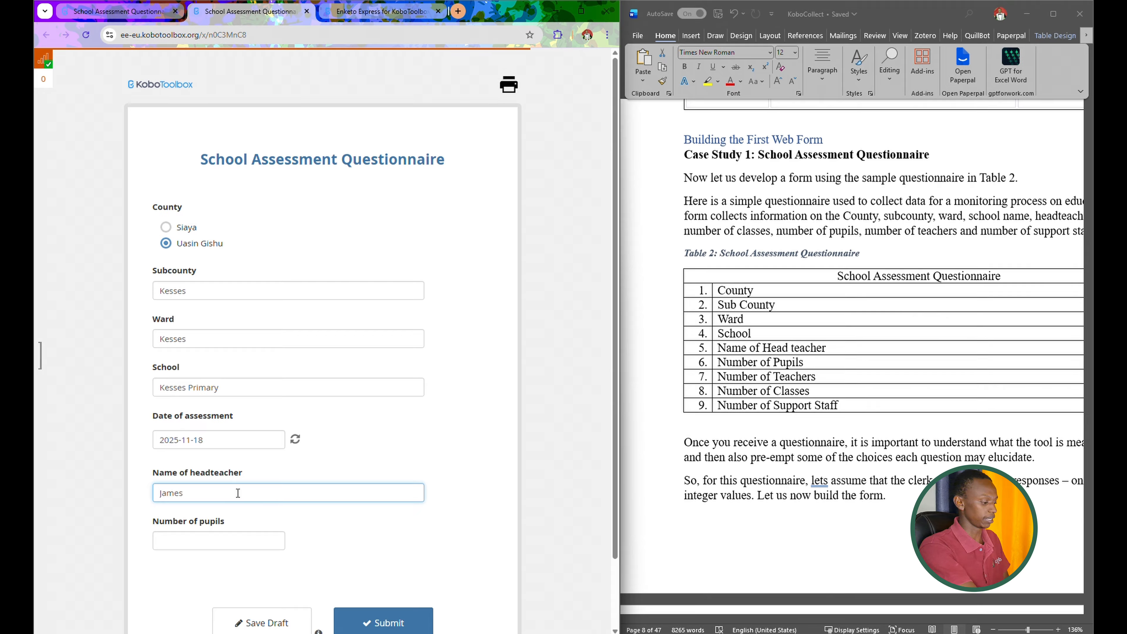
left_click(221, 535)
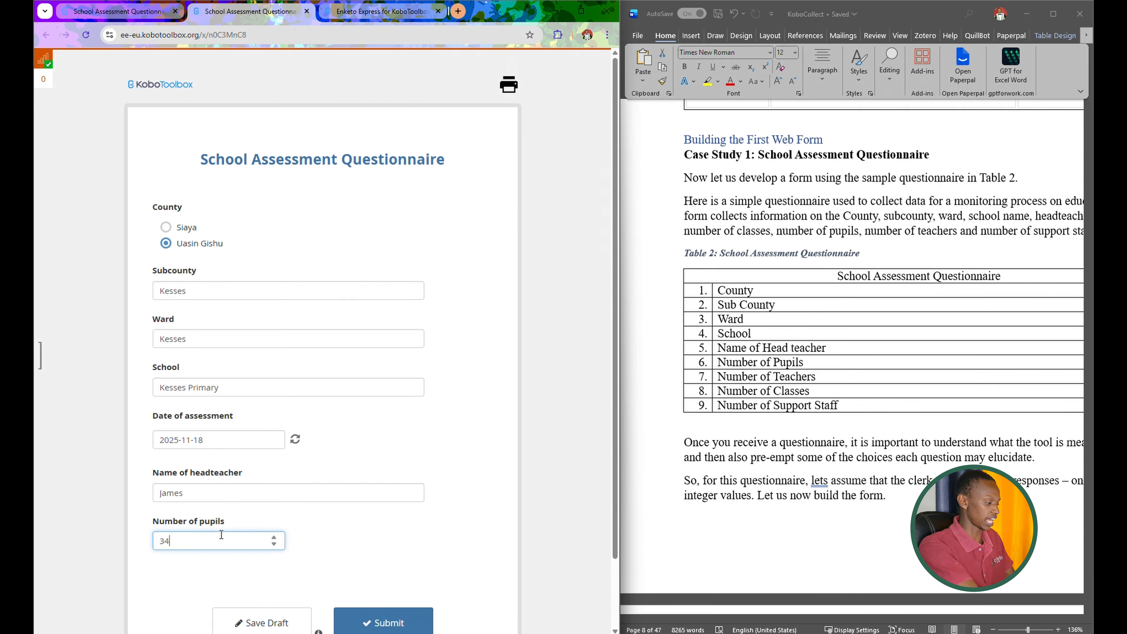
scroll(231, 540, "down", 2)
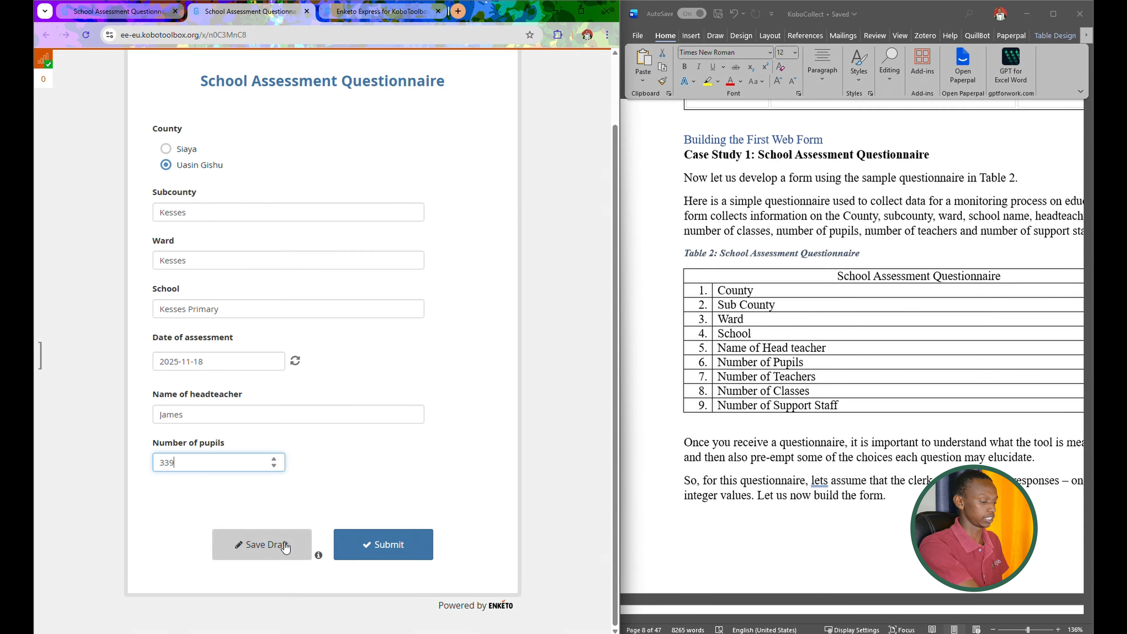
left_click(380, 555)
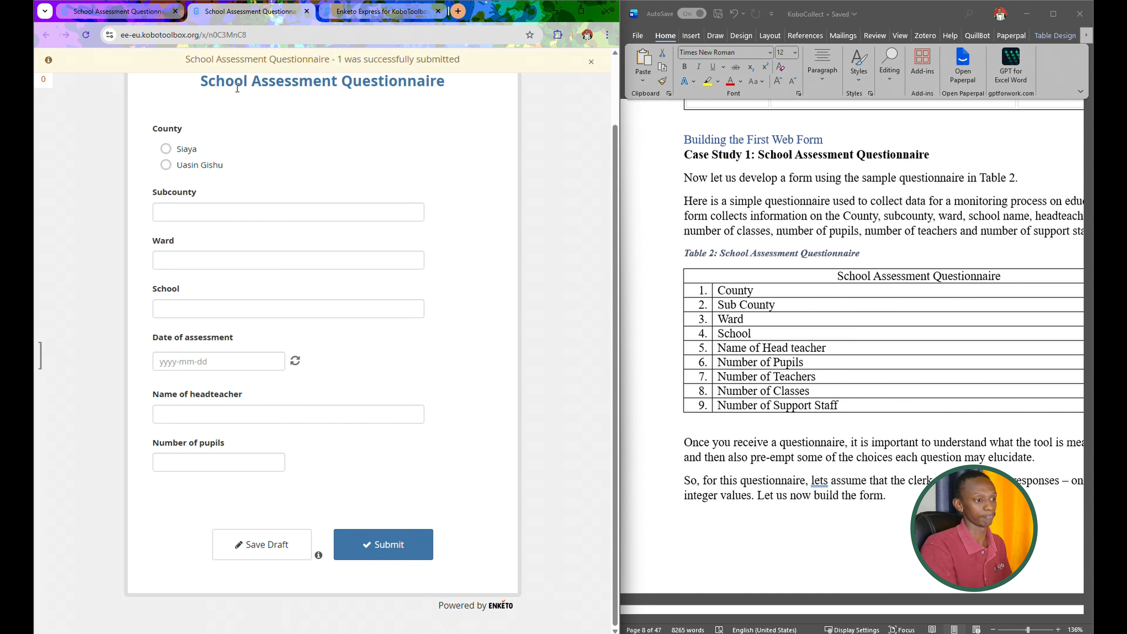
Step: Return to the KoboToolbox project and review the submitted record across the columns of its data table
left_click(137, 14)
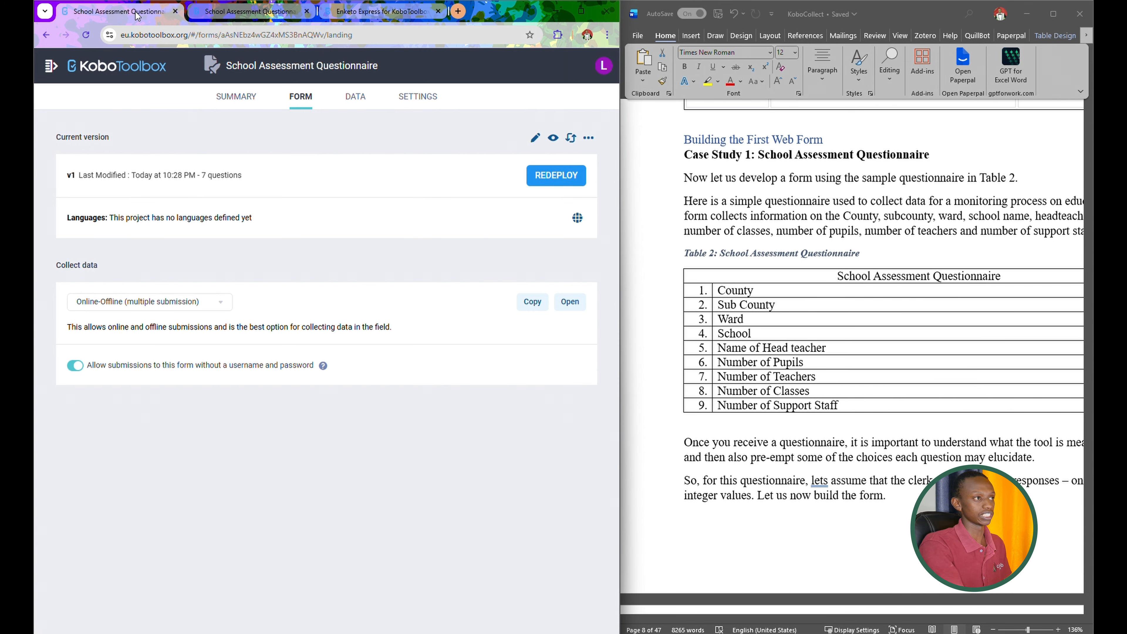
left_click(355, 97)
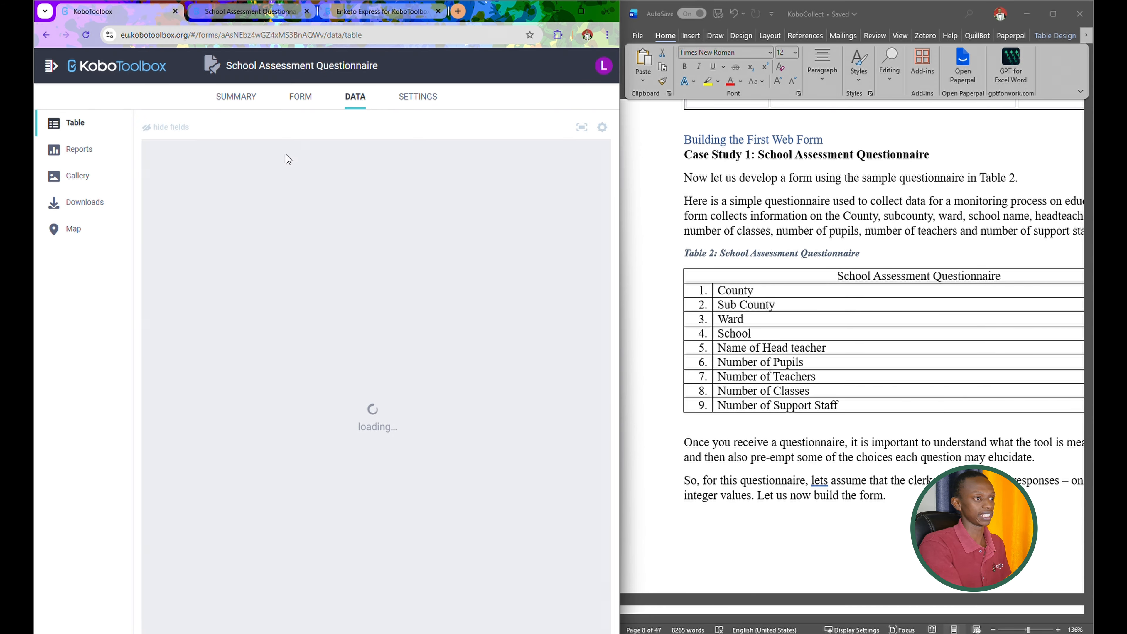
scroll(378, 222, "right", 10)
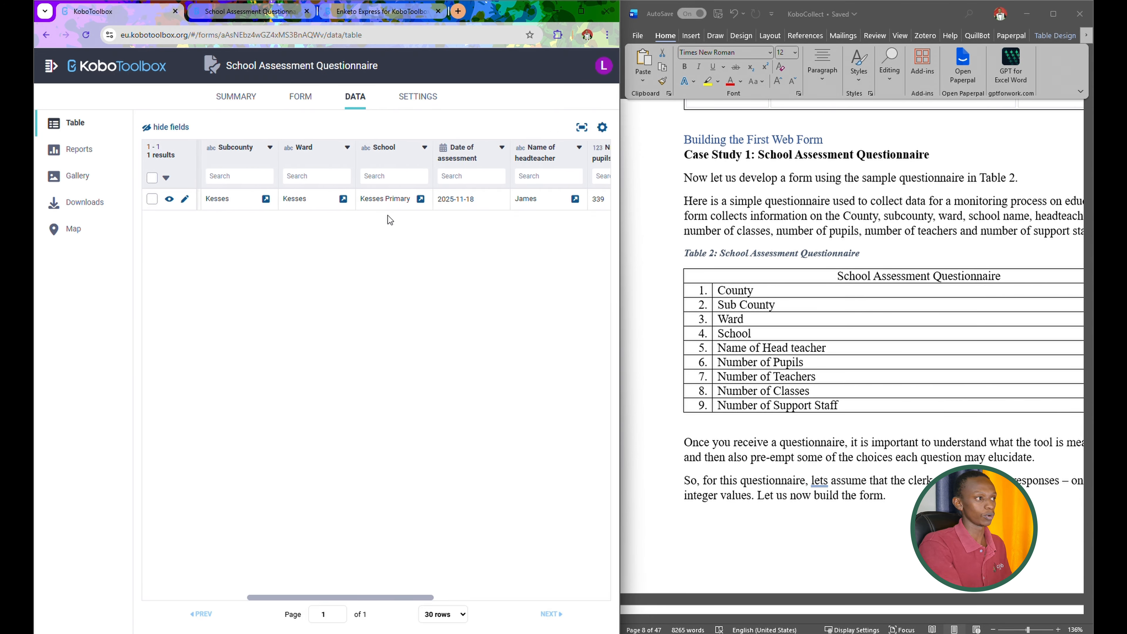
scroll(388, 220, "left", 10)
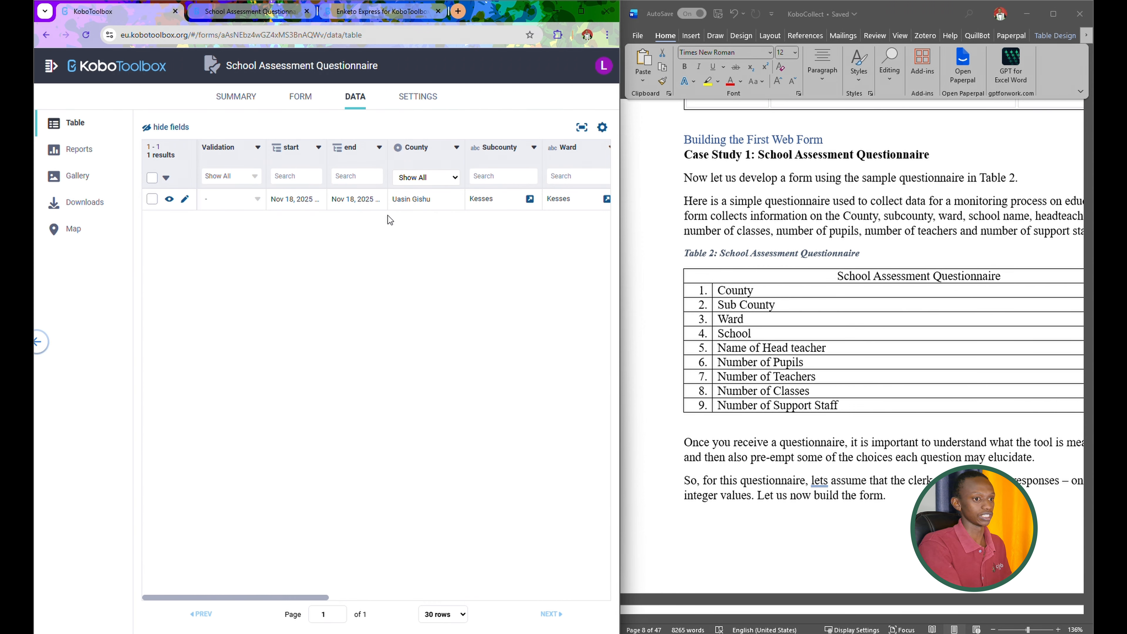
Step: Switch to the KoboCollect document in Word, maximize it, and review the form-building steps through to the Collecting Data section
scroll(733, 466, "down", 1)
scroll(733, 466, "down", 7)
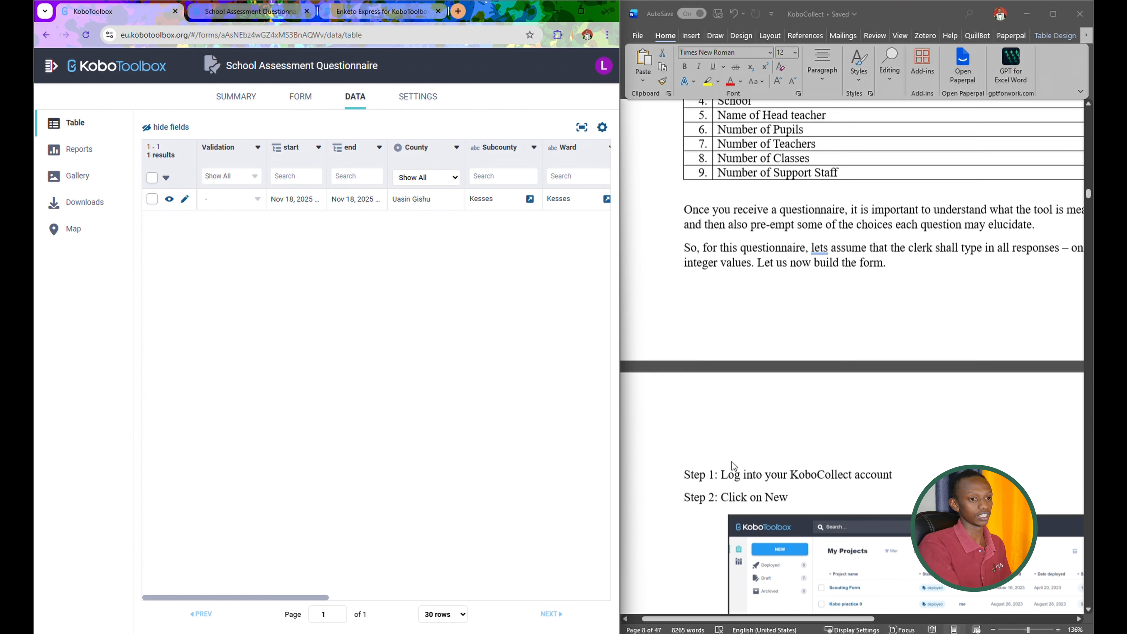
scroll(772, 364, "down", 1)
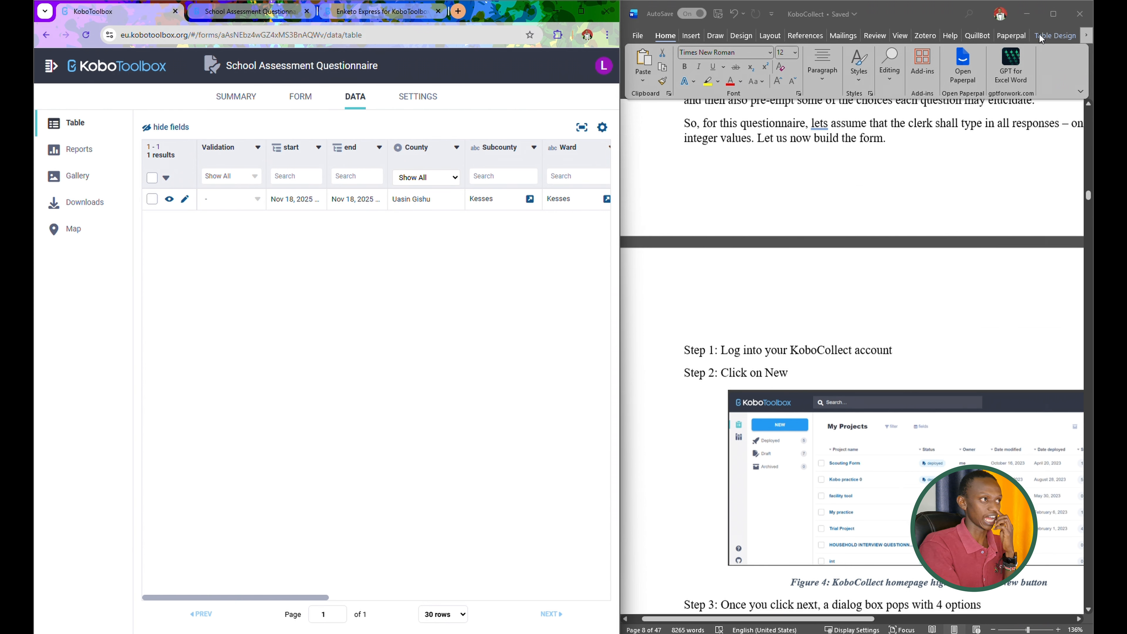
left_click(1053, 14)
scroll(733, 317, "down", 1)
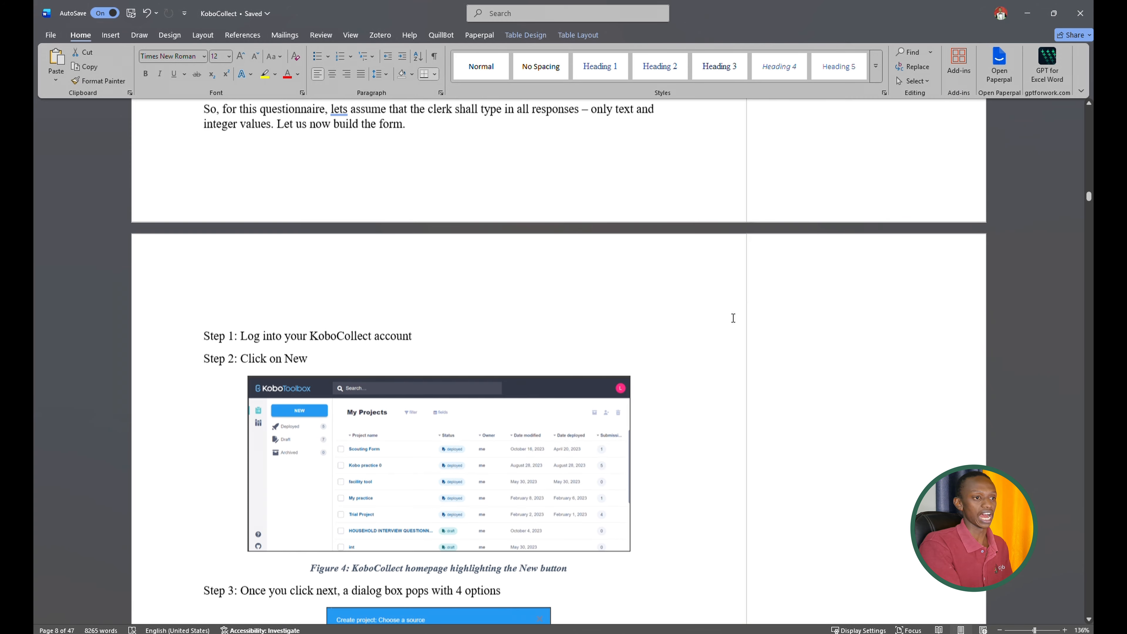
scroll(733, 318, "down", 15)
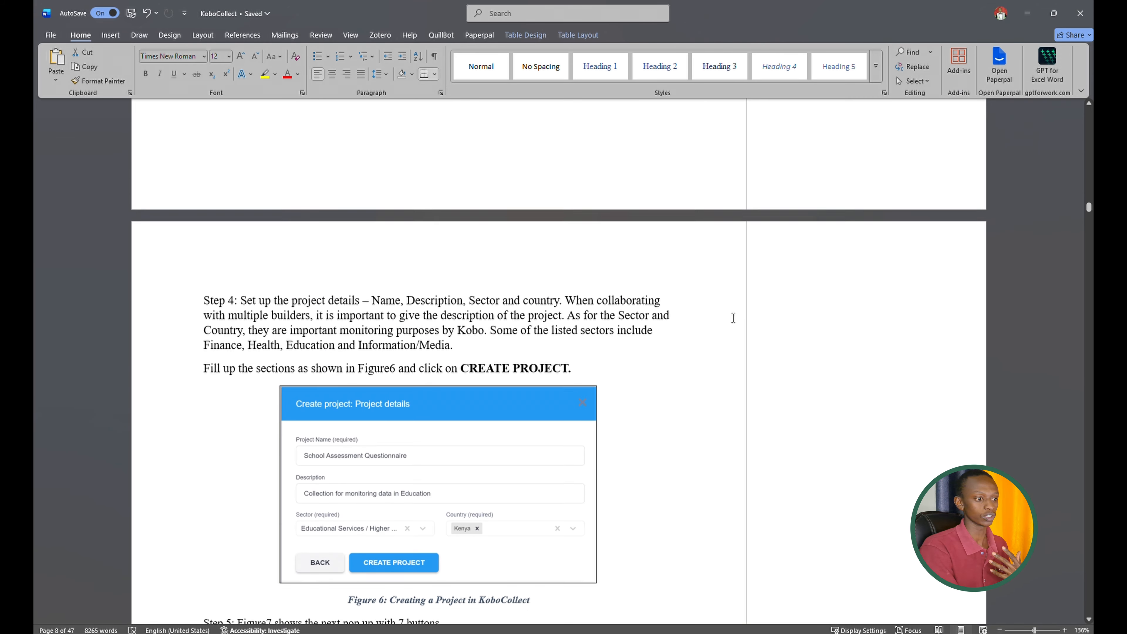
scroll(733, 318, "down", 3)
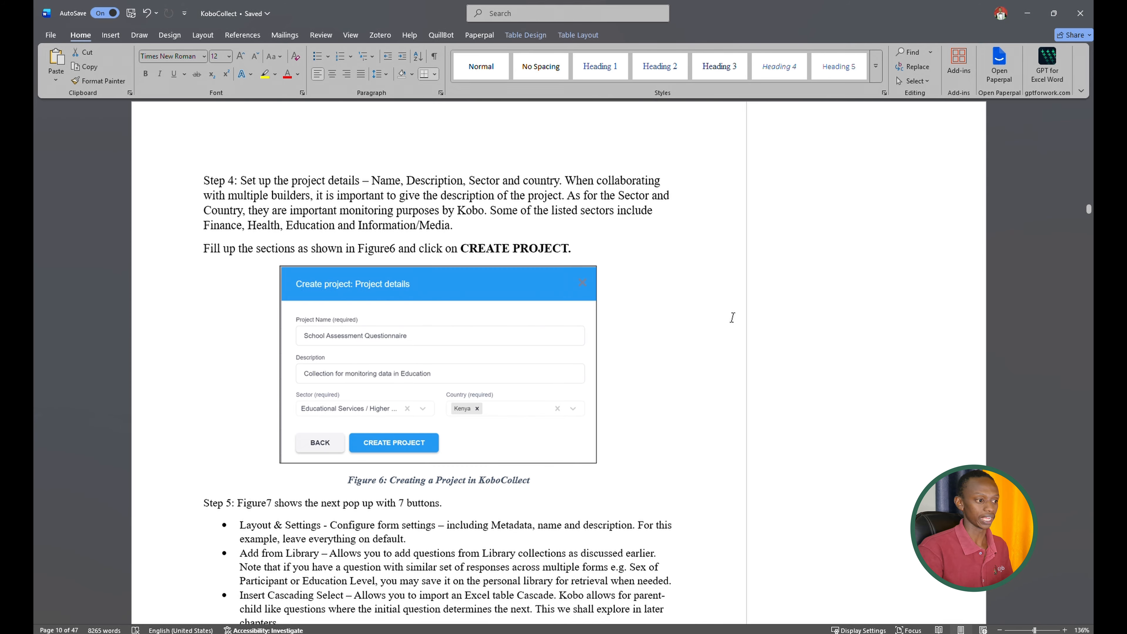
scroll(732, 317, "down", 3)
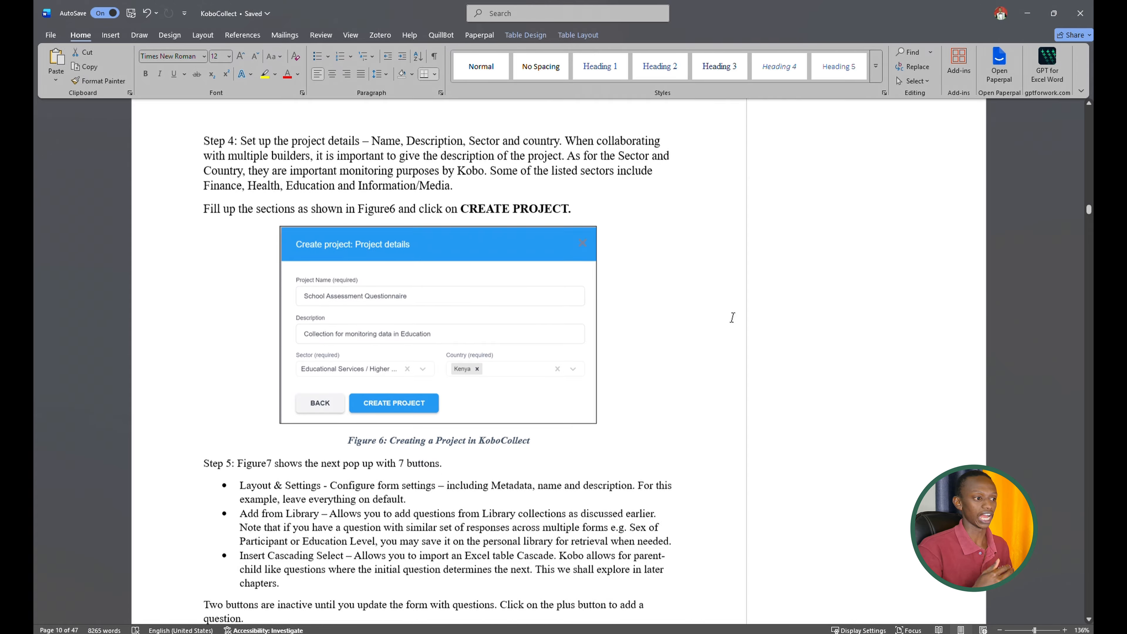
scroll(732, 317, "down", 14)
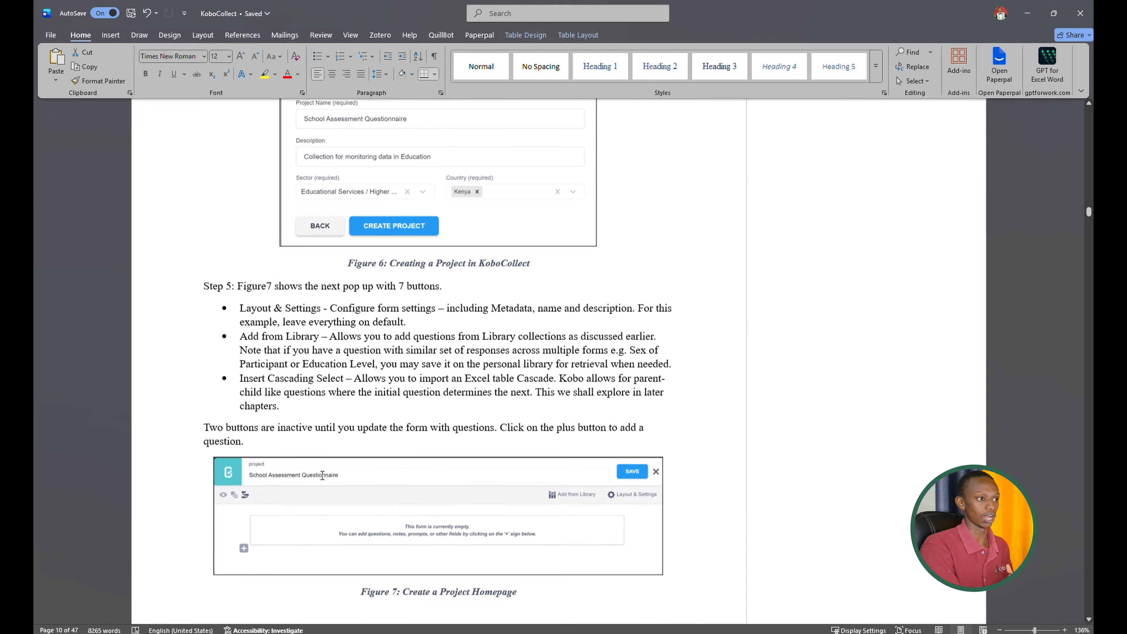
scroll(322, 475, "down", 14)
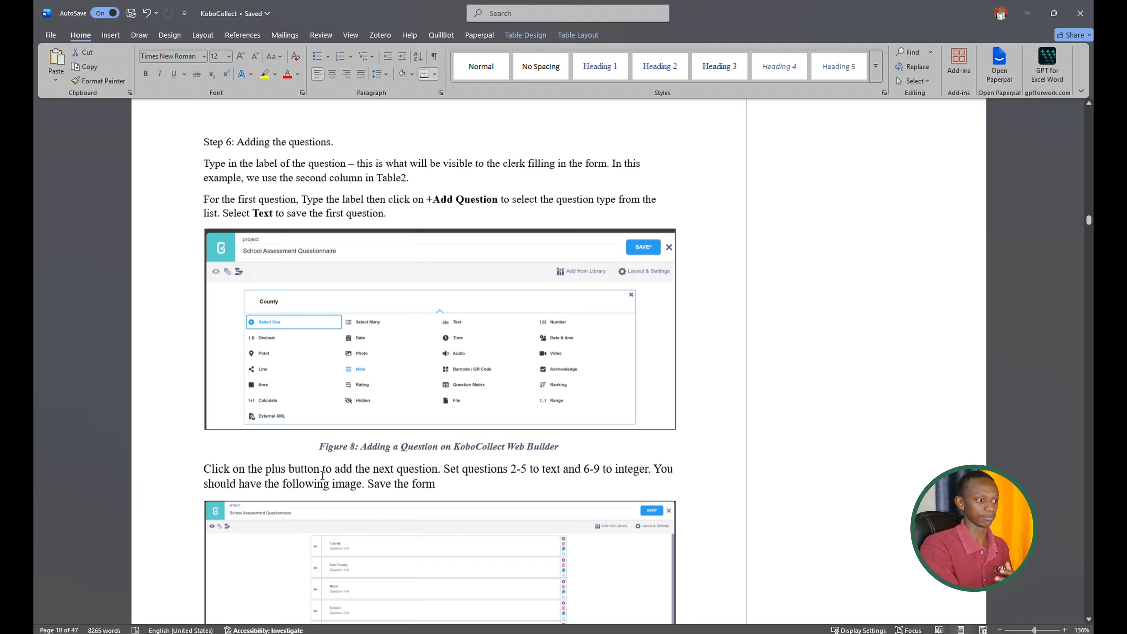
scroll(323, 475, "down", 7)
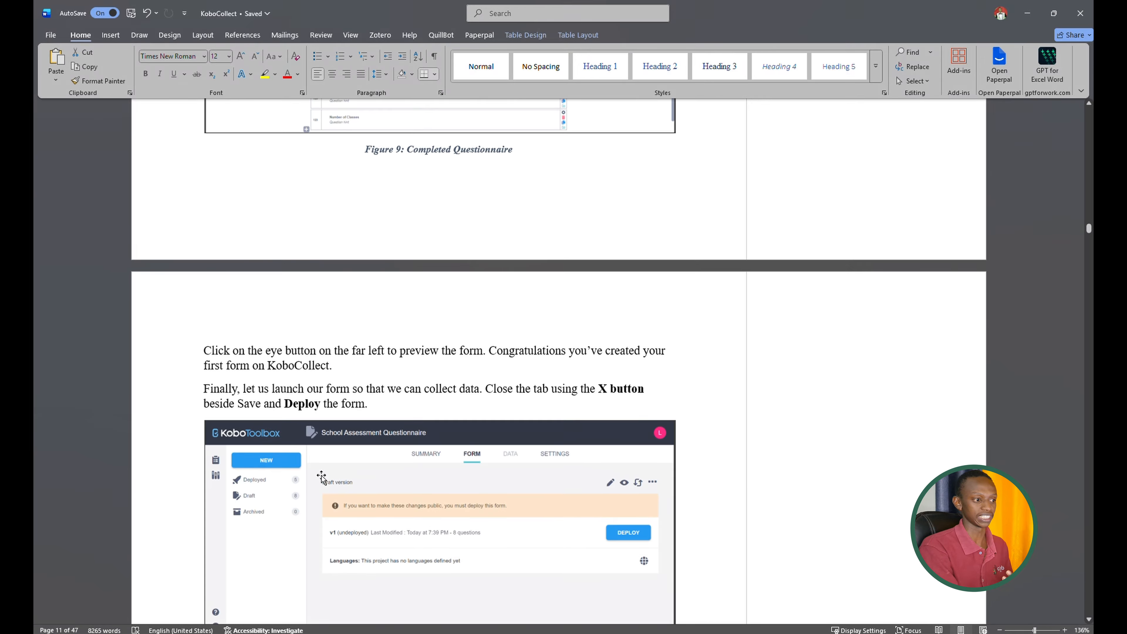
scroll(323, 476, "down", 15)
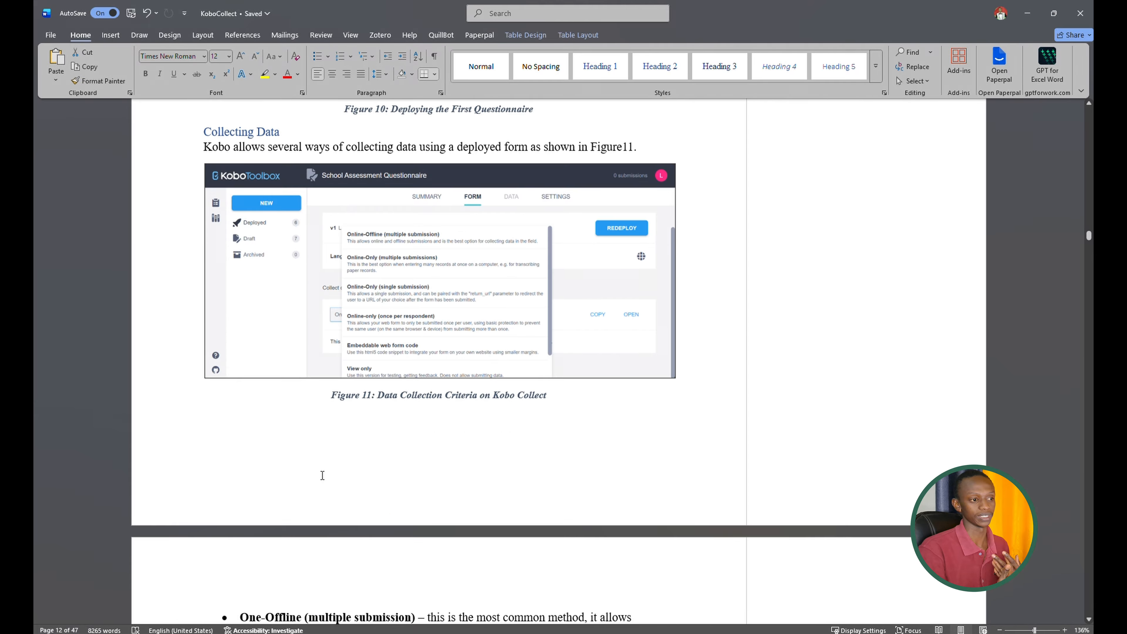